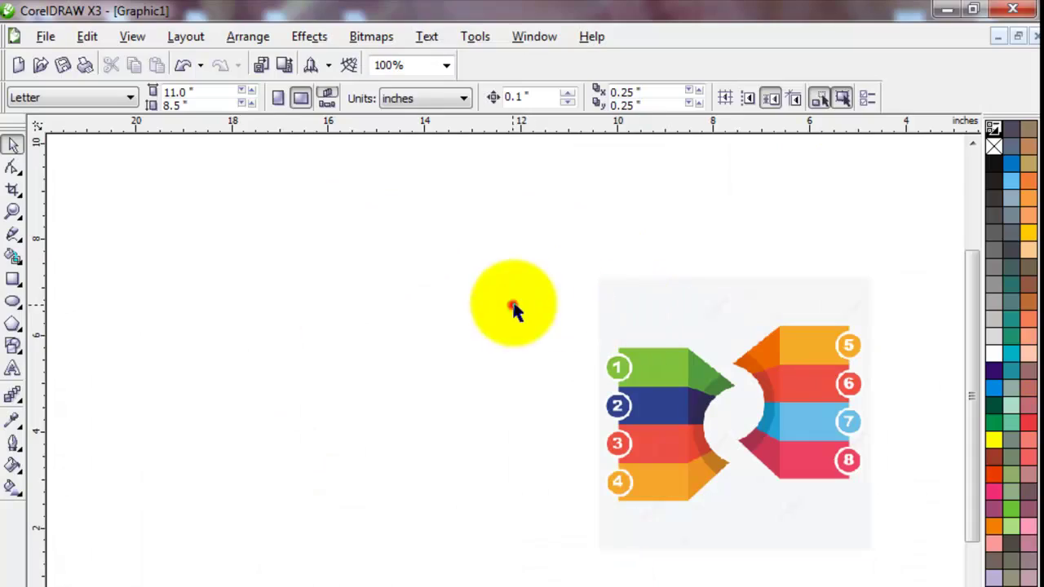
Step: Switch to CorelDRAW X3 and draw a small trial circle on the page with the Ellipse tool
click(512, 303)
click(12, 301)
drag(260, 287, 381, 403)
Step: Delete the trial circle and set the default outline width to 2.0 pt
click(13, 143)
key(Delete)
click(473, 244)
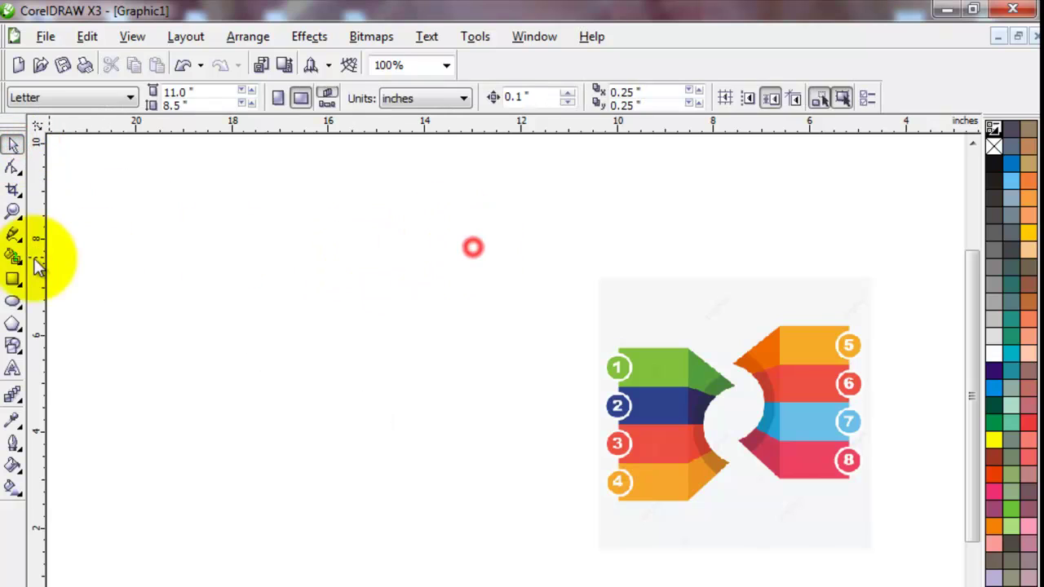
click(12, 301)
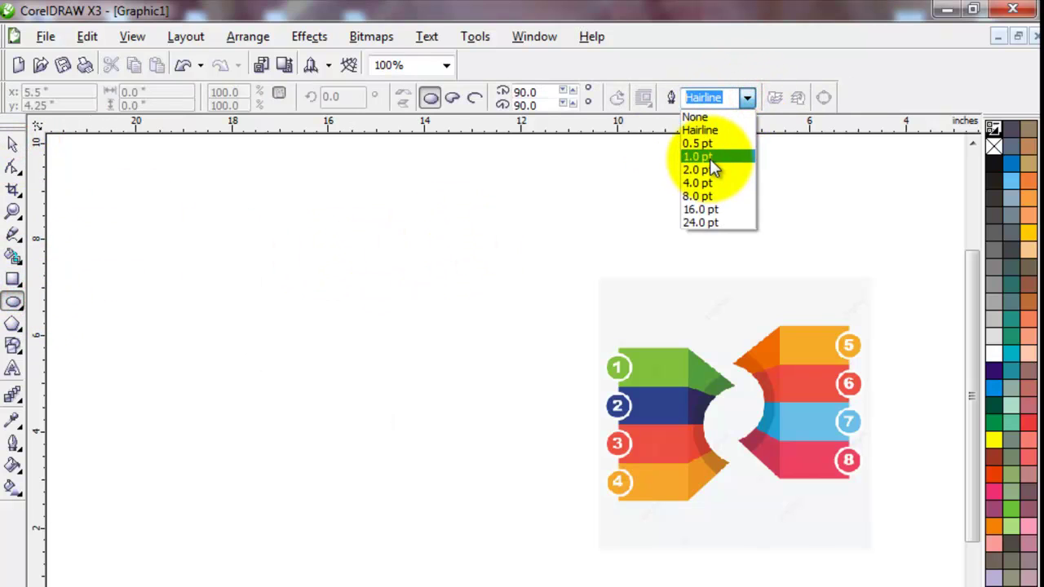
click(706, 169)
click(478, 468)
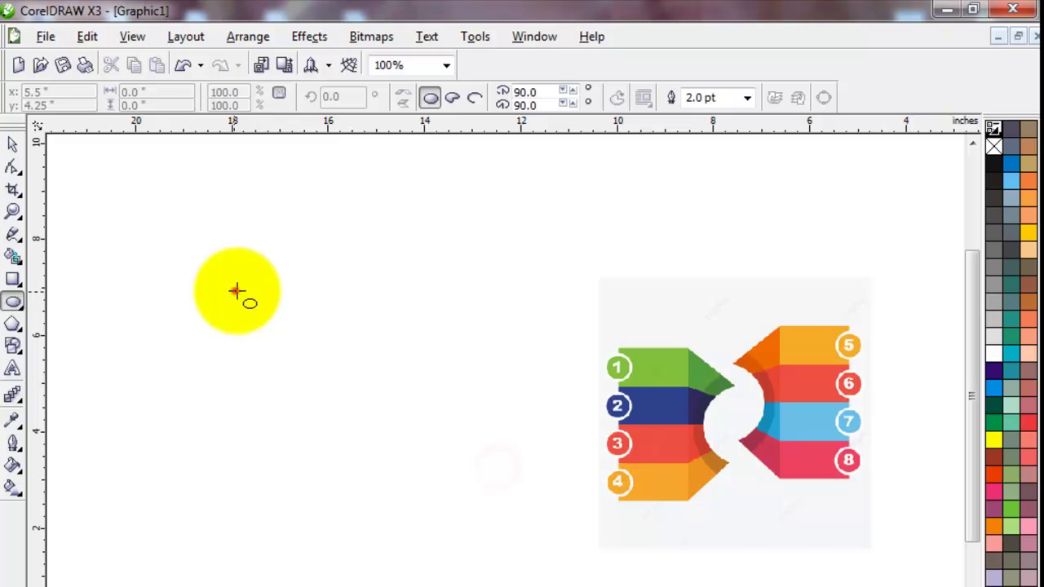
Step: Draw a new circle with a 4.0 pt outline, scaled to 84% and positioned
drag(233, 287, 429, 461)
click(12, 145)
drag(350, 335, 460, 341)
click(746, 99)
click(710, 183)
click(489, 247)
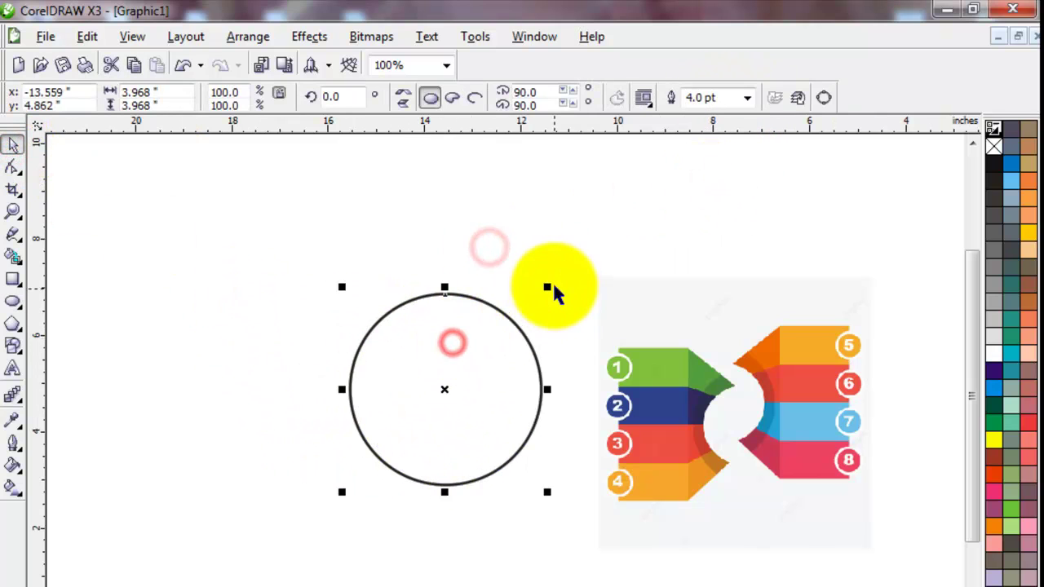
drag(537, 302, 534, 300)
drag(480, 345, 449, 345)
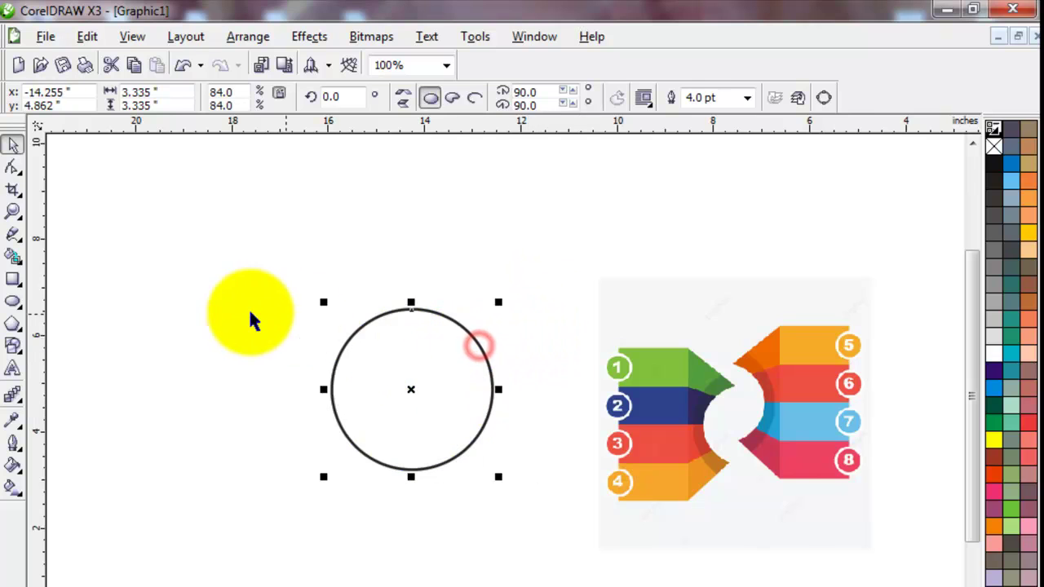
click(244, 310)
Step: Draw a wide rectangle left of the circle and mirror-copy it into a stack of four
click(13, 279)
drag(150, 320, 263, 356)
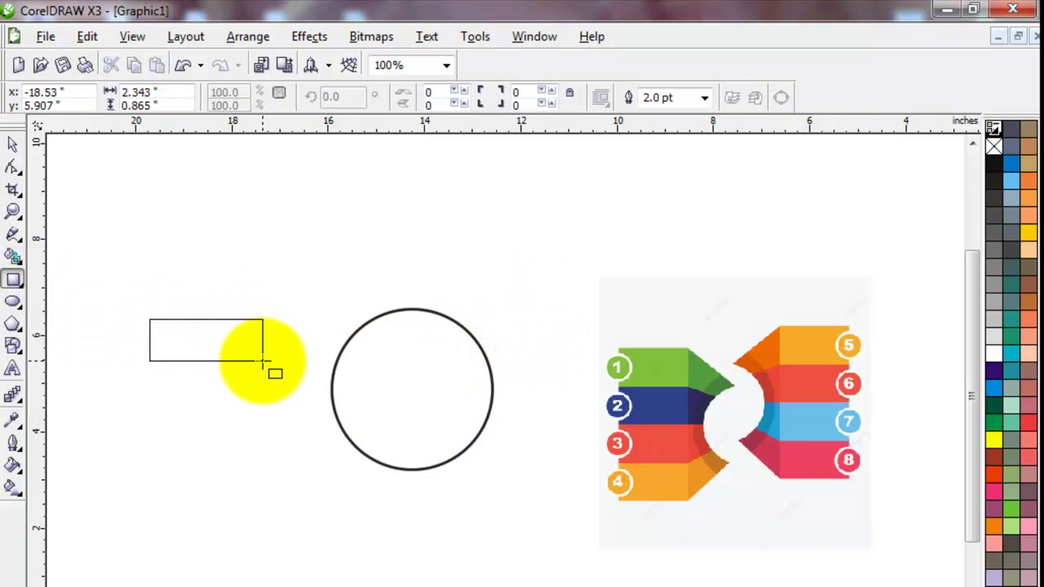
click(12, 144)
drag(205, 313, 205, 403)
drag(294, 276, 104, 486)
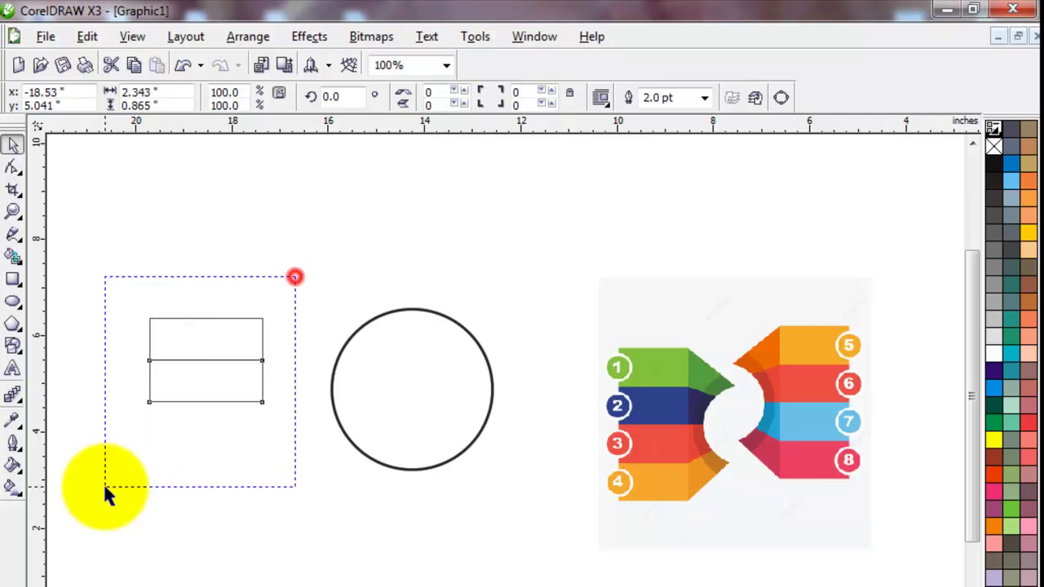
drag(205, 312, 205, 487)
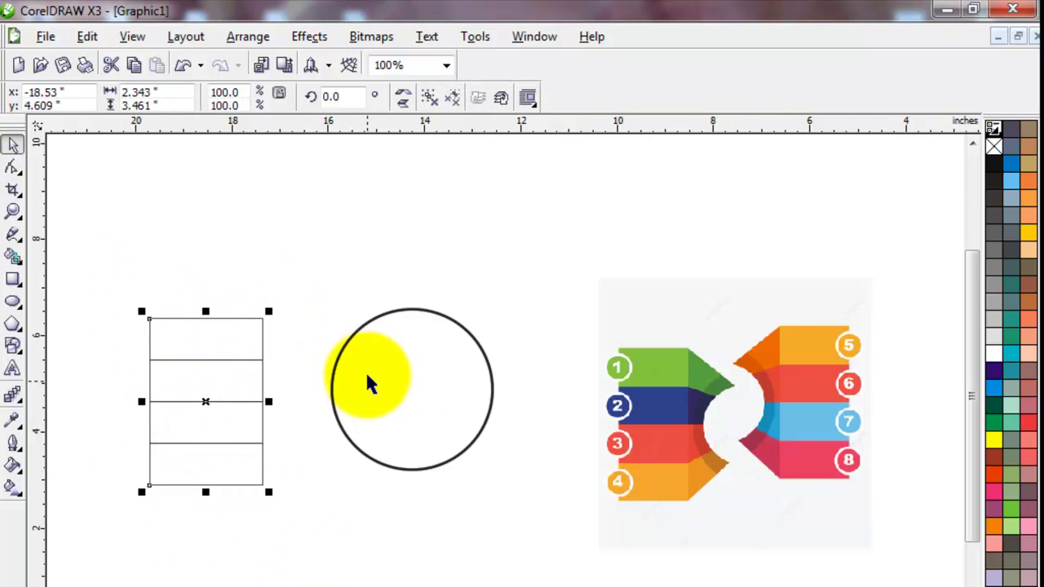
drag(233, 354, 280, 354)
Step: Copy the circle's thick outline onto all four rectangles
drag(407, 377, 274, 351)
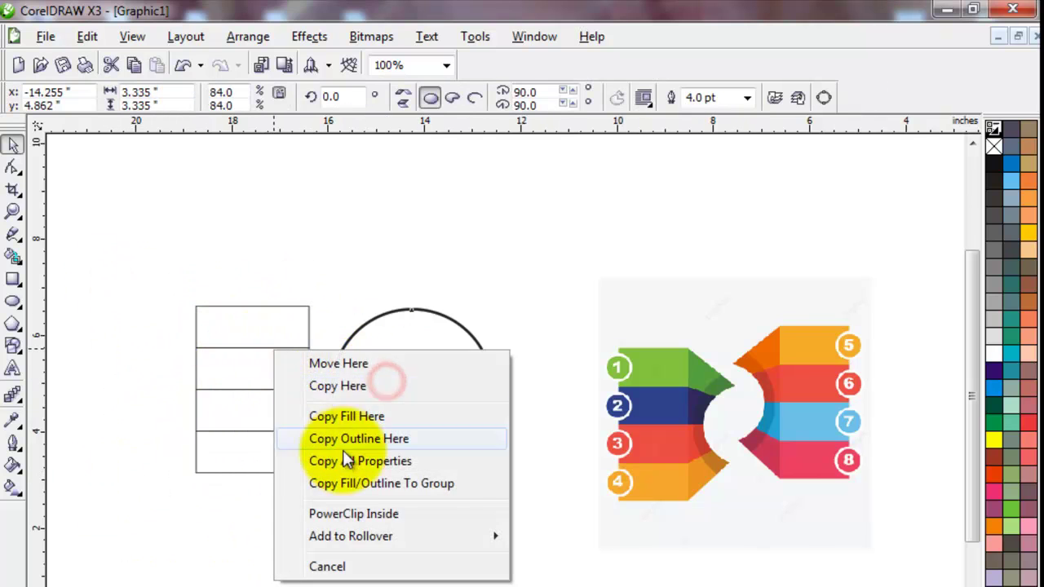
click(357, 459)
click(319, 514)
click(264, 359)
key(ctrl+r)
click(343, 513)
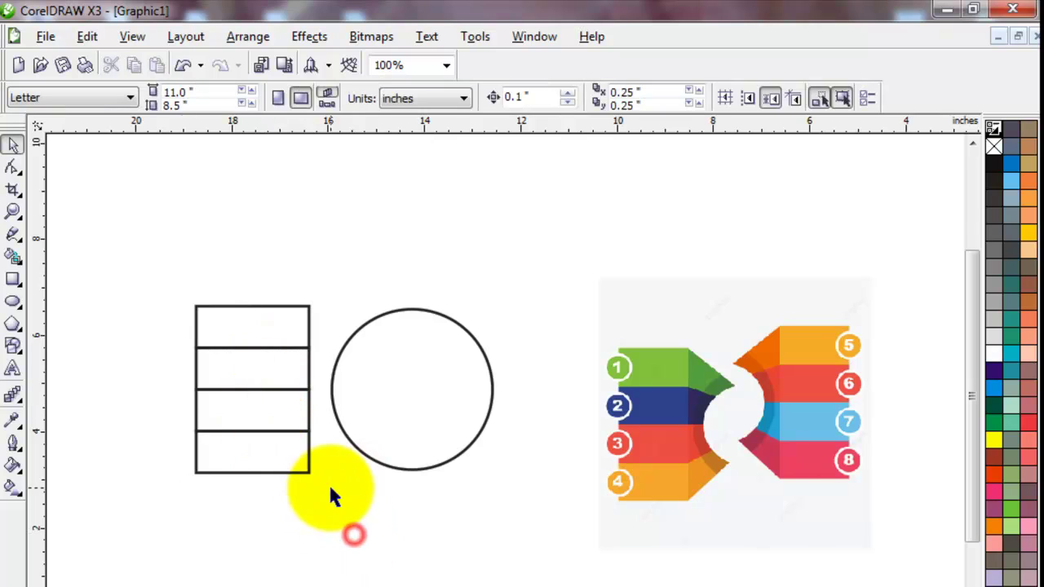
mouse_move(285, 420)
mouse_down()
mouse_move(272, 421)
mouse_move(285, 421)
mouse_up()
click(318, 507)
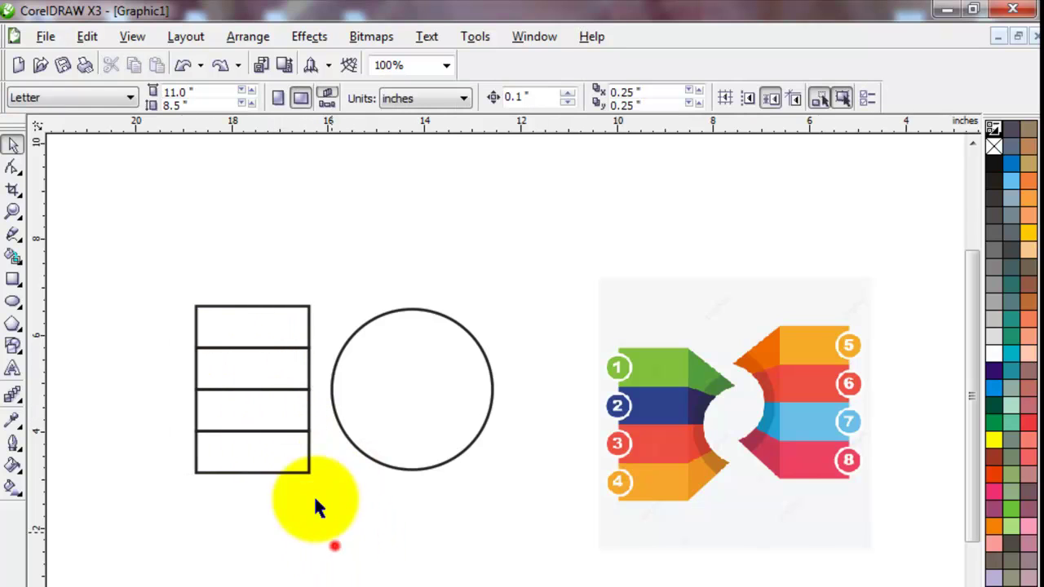
Step: Draw a freehand line from the top rectangle's right corner to the circle edge
click(12, 211)
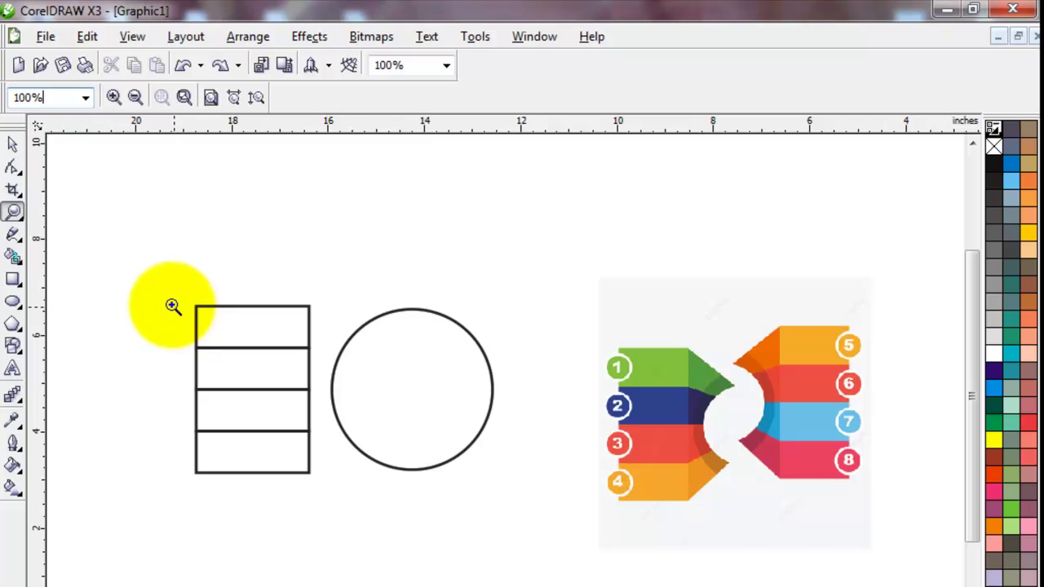
click(12, 233)
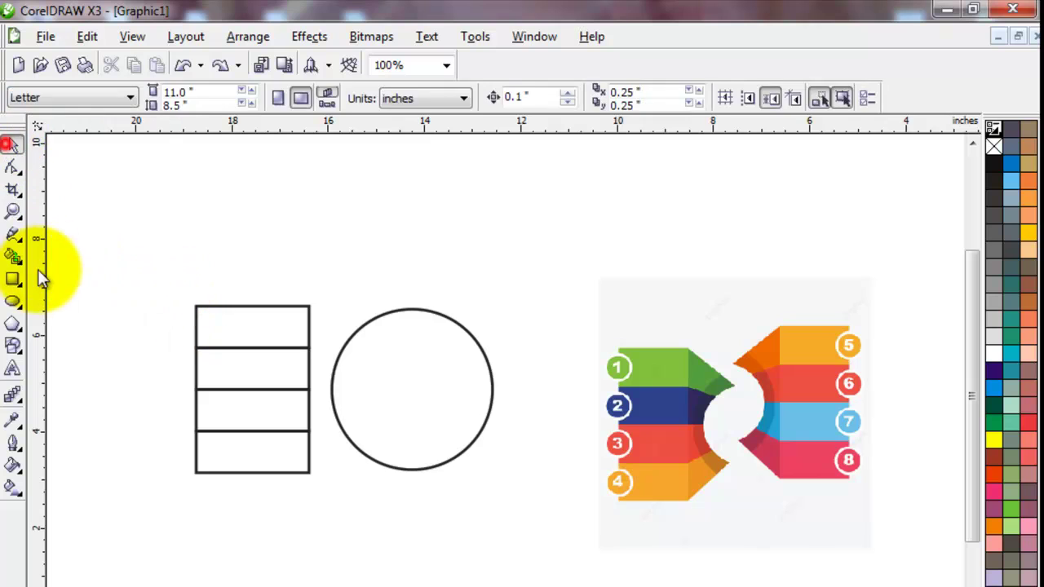
click(308, 307)
click(371, 349)
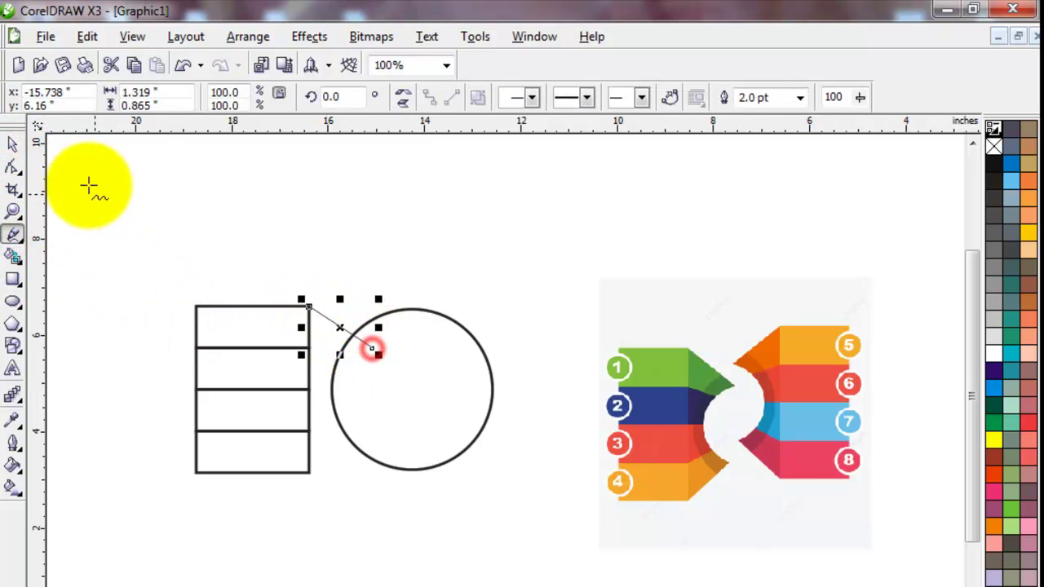
Step: Scale-copy the circle to 63.8% to place a smaller circle inside it
click(12, 144)
click(354, 255)
click(440, 383)
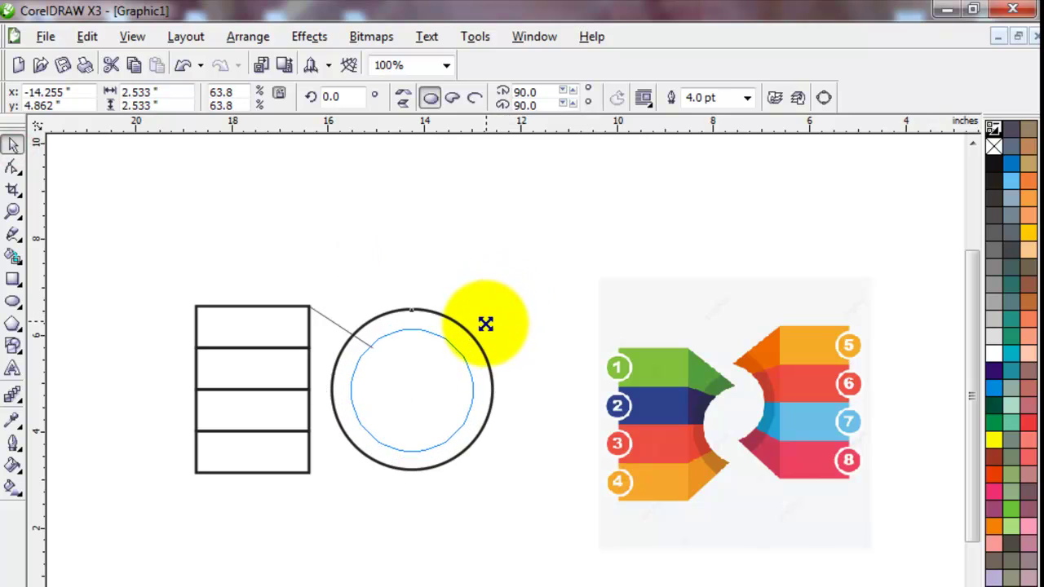
right_click(485, 323)
click(396, 272)
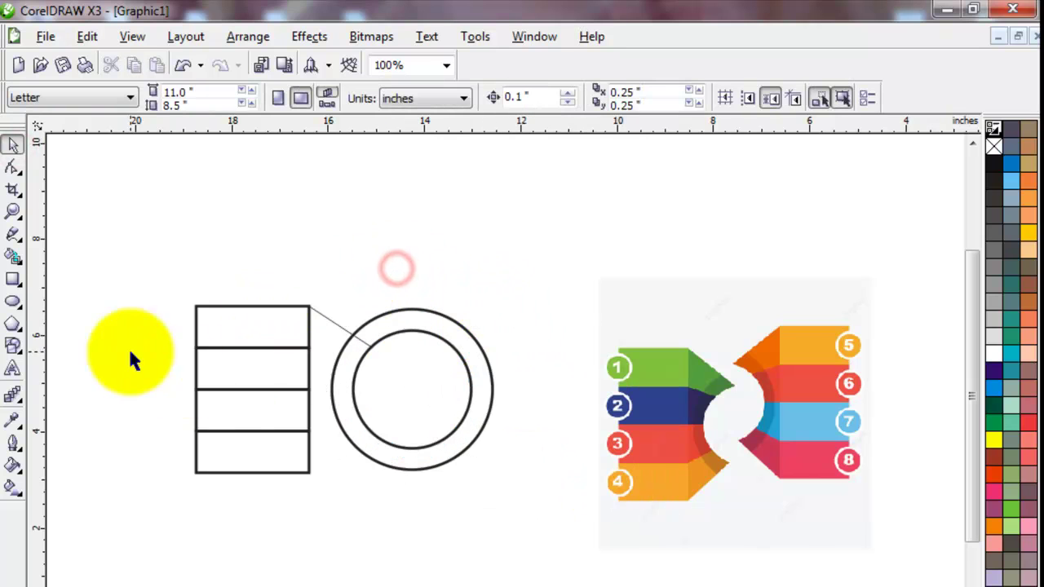
Step: Draw lines from the lower band corners to the inner circle
click(12, 235)
click(309, 348)
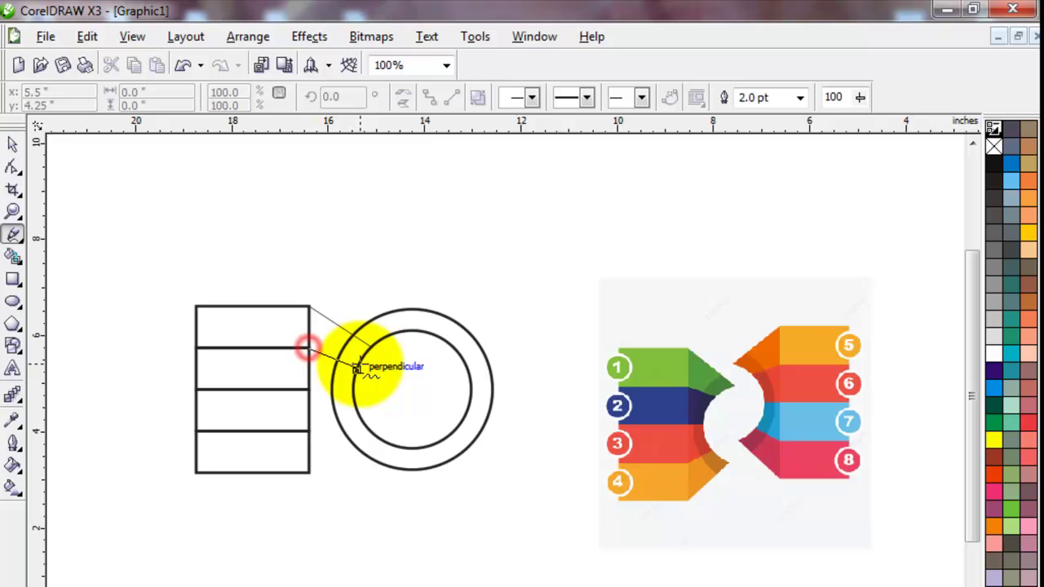
click(361, 359)
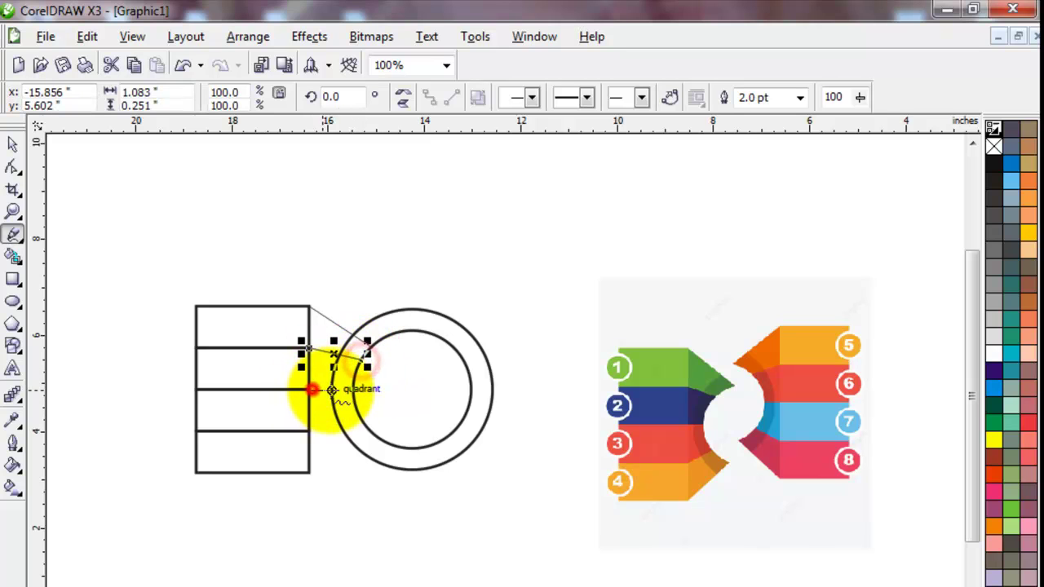
click(357, 377)
click(311, 430)
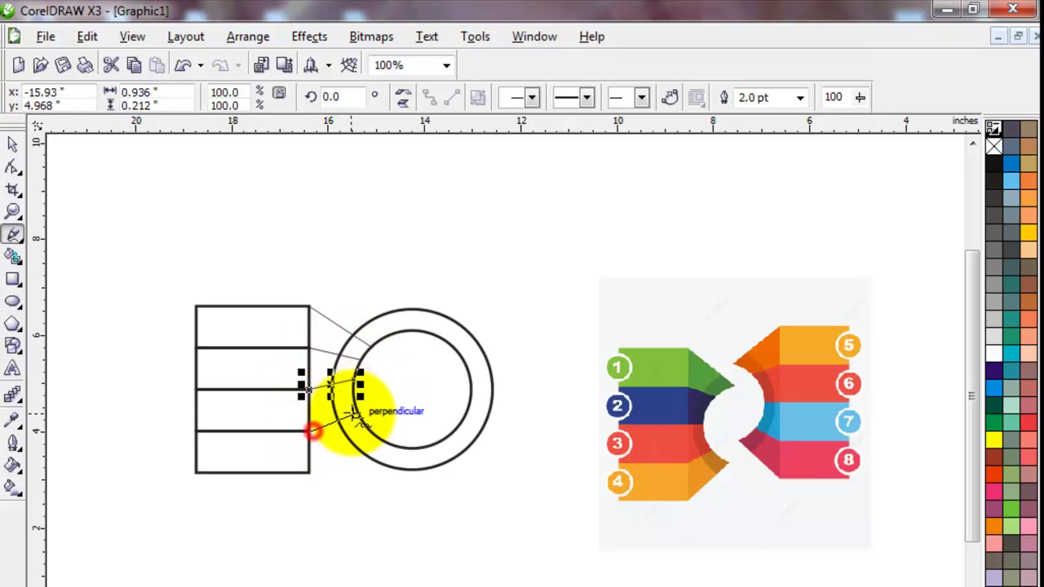
click(309, 471)
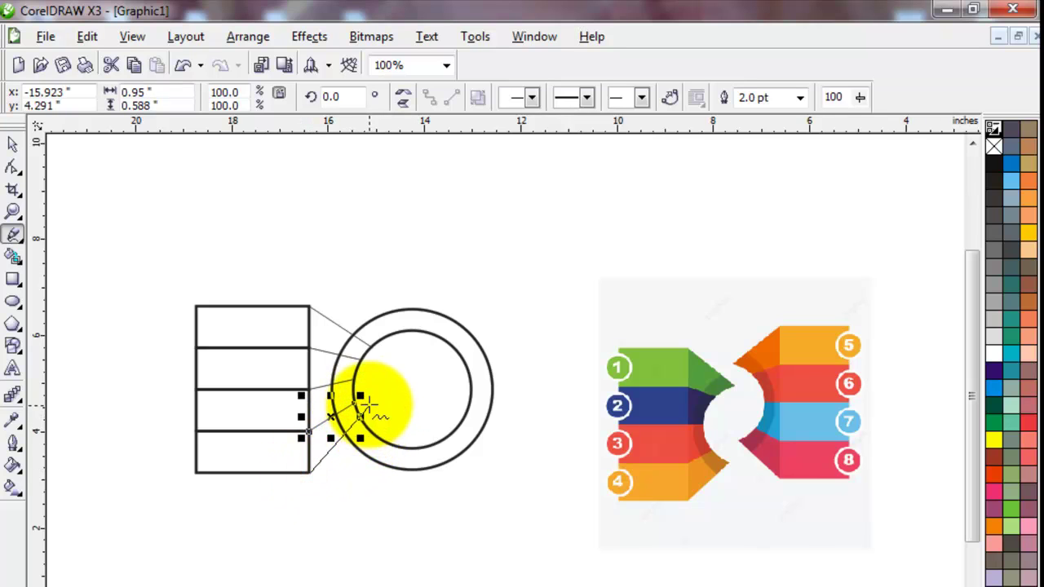
click(12, 211)
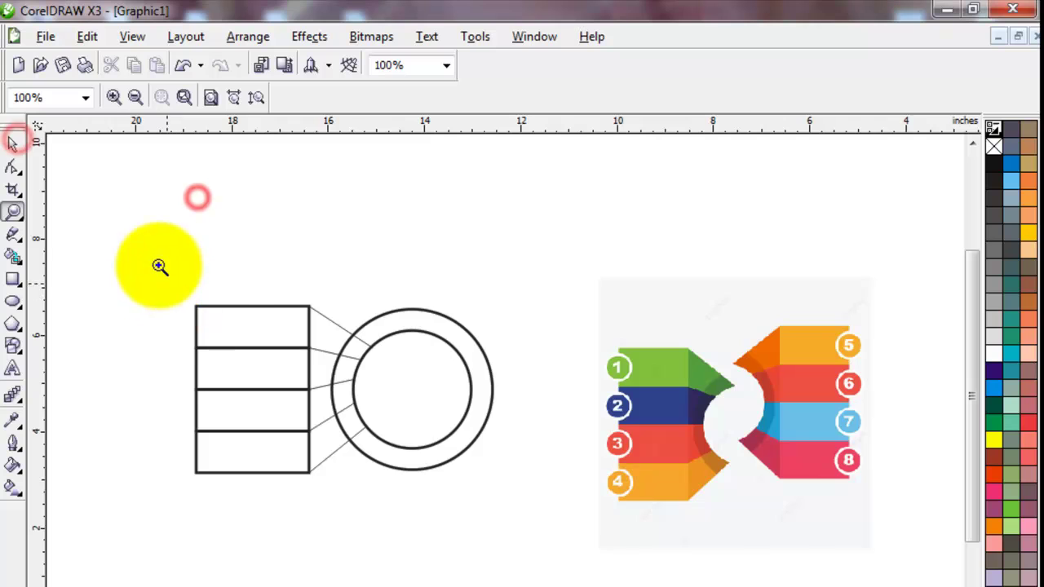
Step: Zoom in on the shapes and move the reference infographic image aside
drag(144, 249, 611, 562)
click(12, 144)
drag(764, 375, 873, 396)
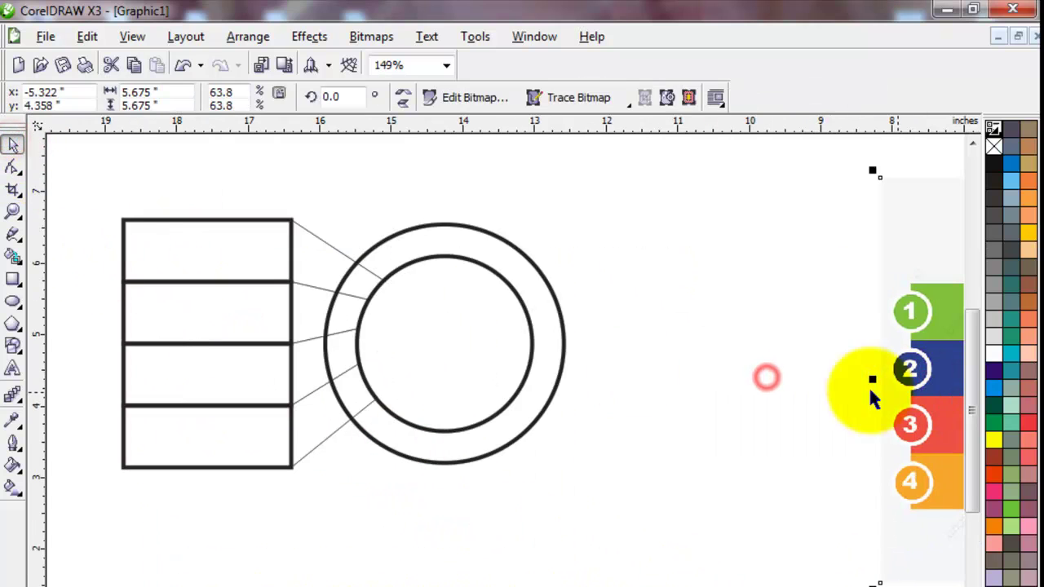
click(723, 366)
scroll(522, 342, left, 2)
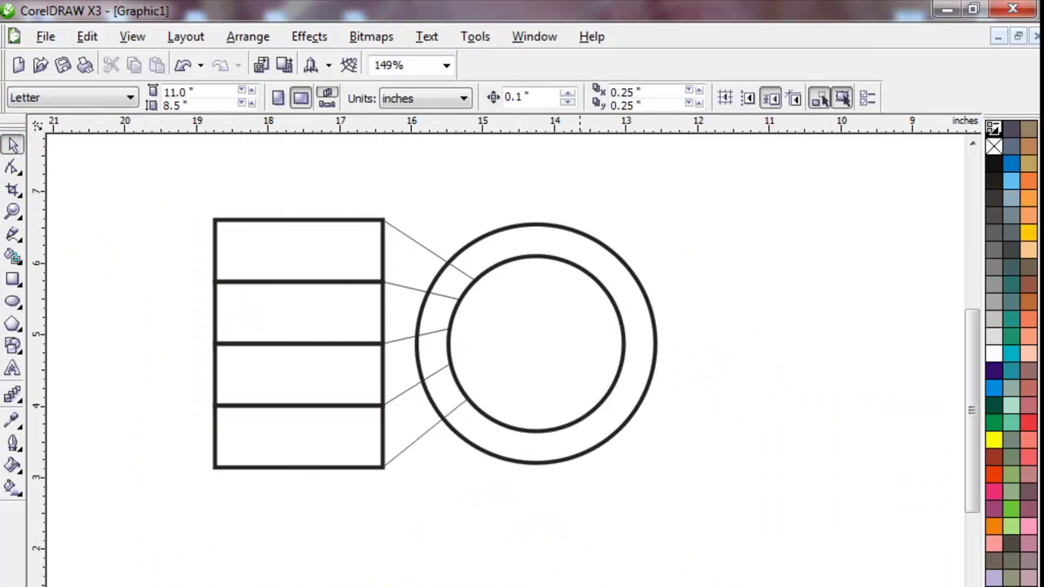
Step: Smart Fill the top wedge purple, the second blue and the third red
click(12, 255)
click(417, 277)
click(233, 97)
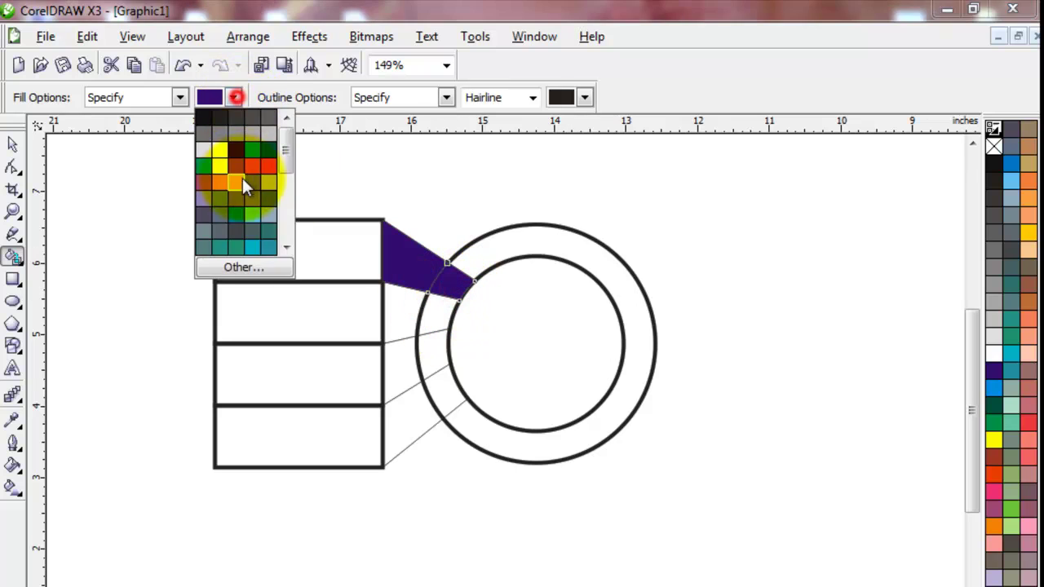
click(249, 152)
click(402, 307)
click(234, 97)
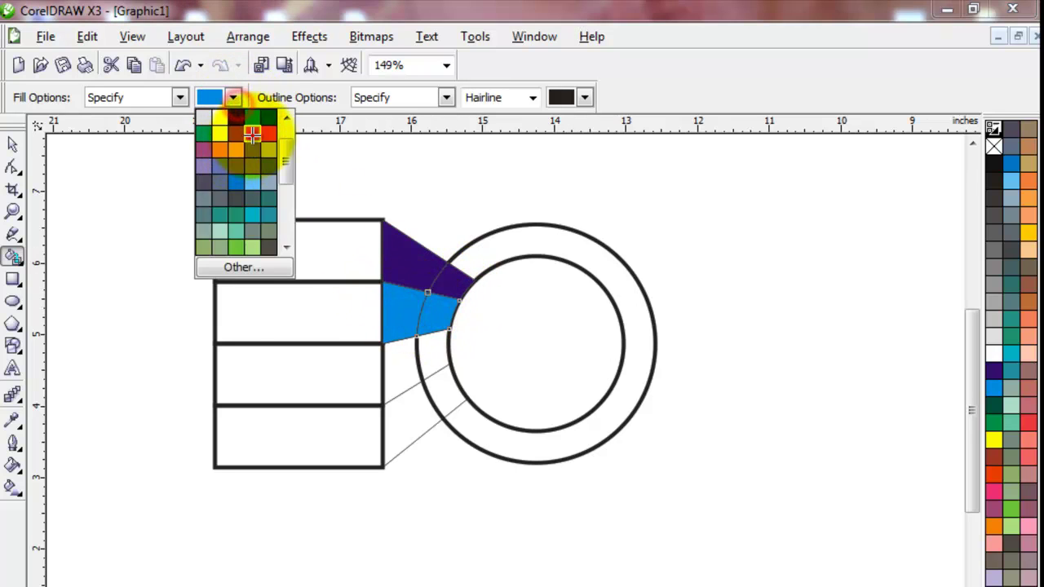
click(252, 133)
click(408, 367)
Step: Fill the bottom wedge teal, then select all shapes and clear the selection
click(234, 97)
click(264, 196)
click(446, 383)
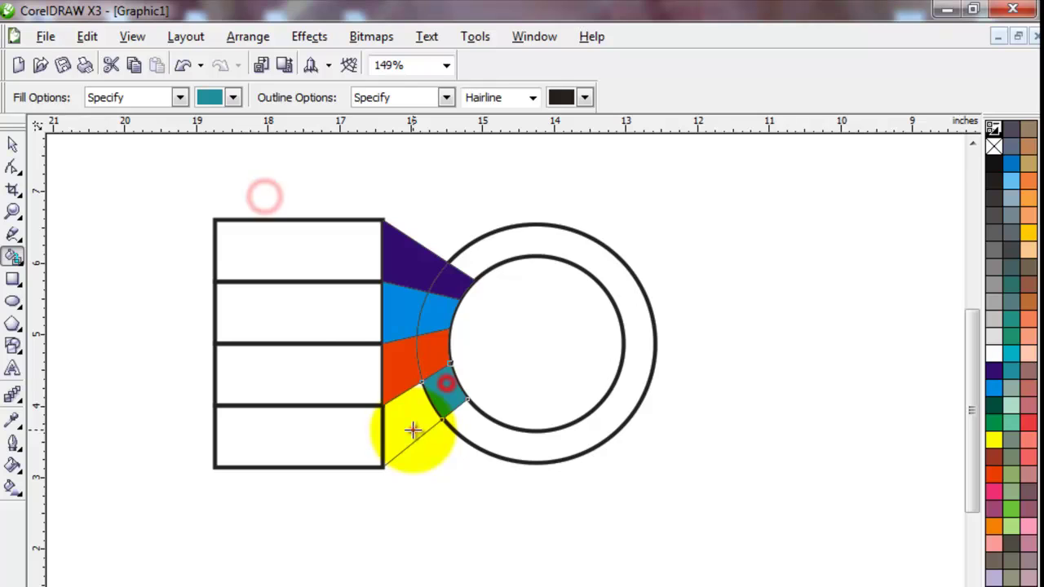
click(412, 430)
click(12, 145)
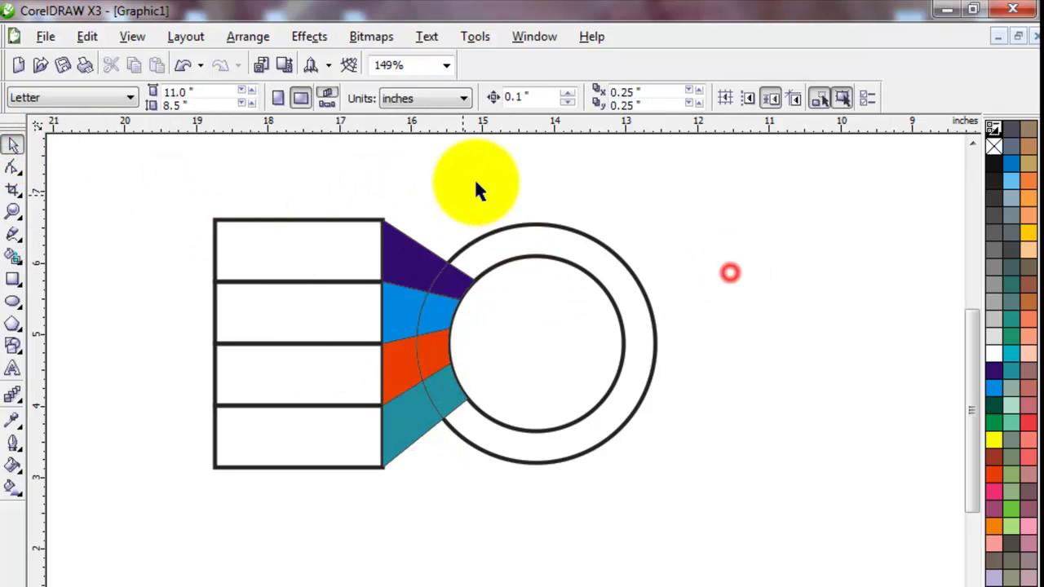
drag(494, 168, 150, 551)
click(150, 546)
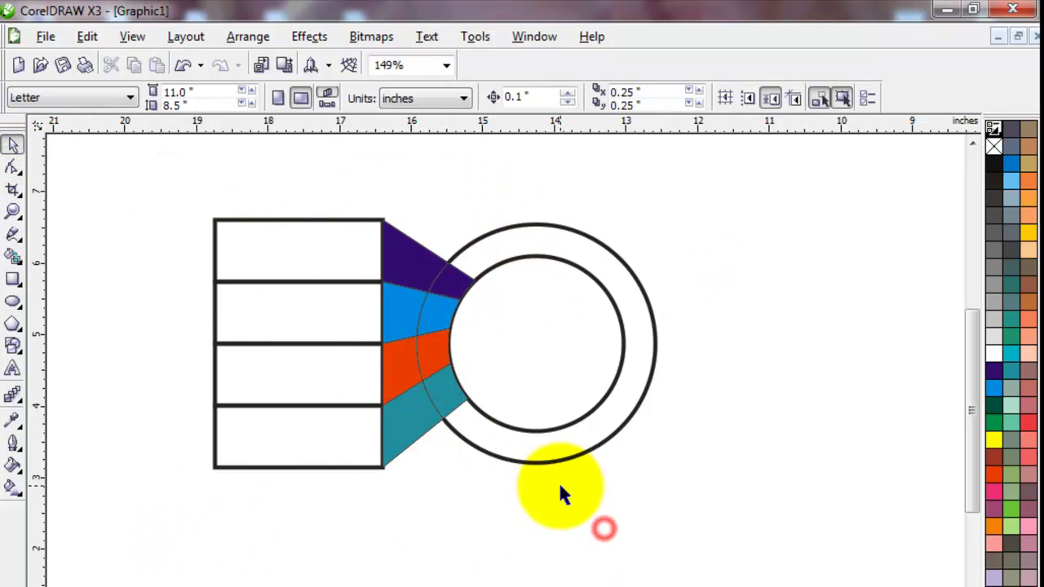
Step: Marquee-select the left stack and wedges and drop a mirrored copy on the right
scroll(559, 493, down, 1)
drag(289, 225, 56, 526)
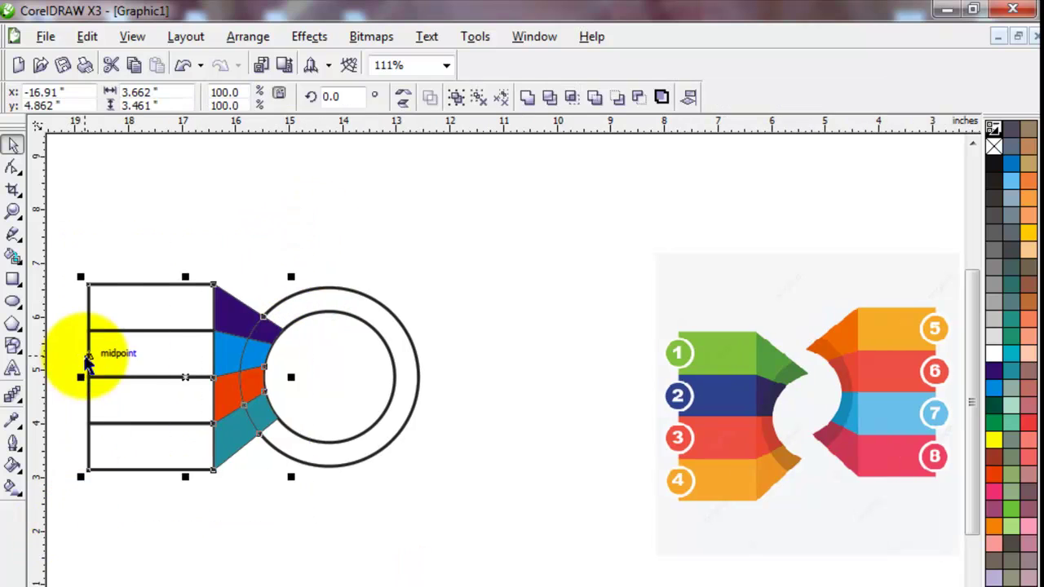
drag(79, 377, 427, 377)
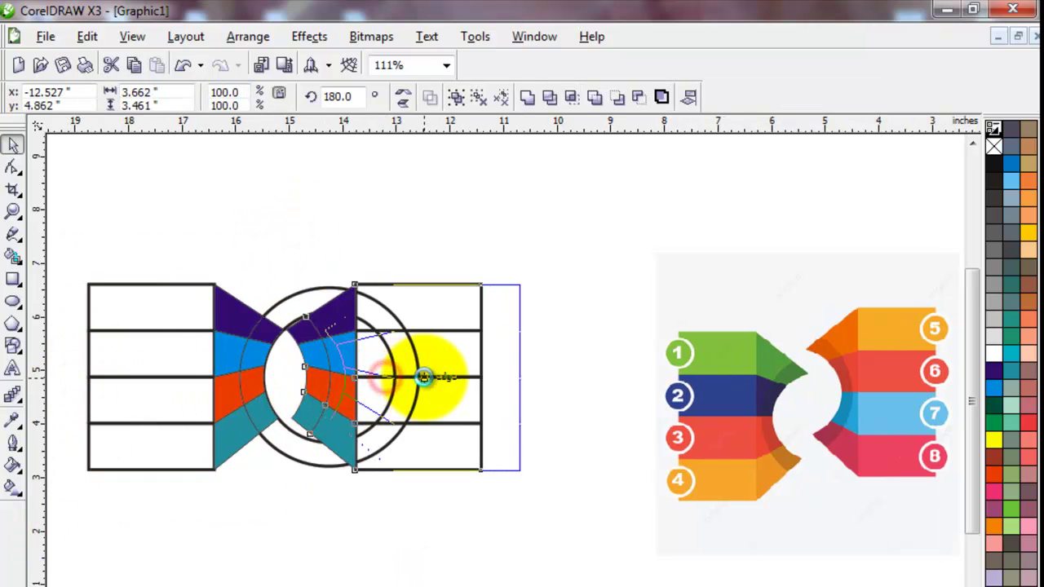
click(343, 517)
Step: Delete the large circle and nudge the mirrored group slightly closer
click(312, 285)
key(Delete)
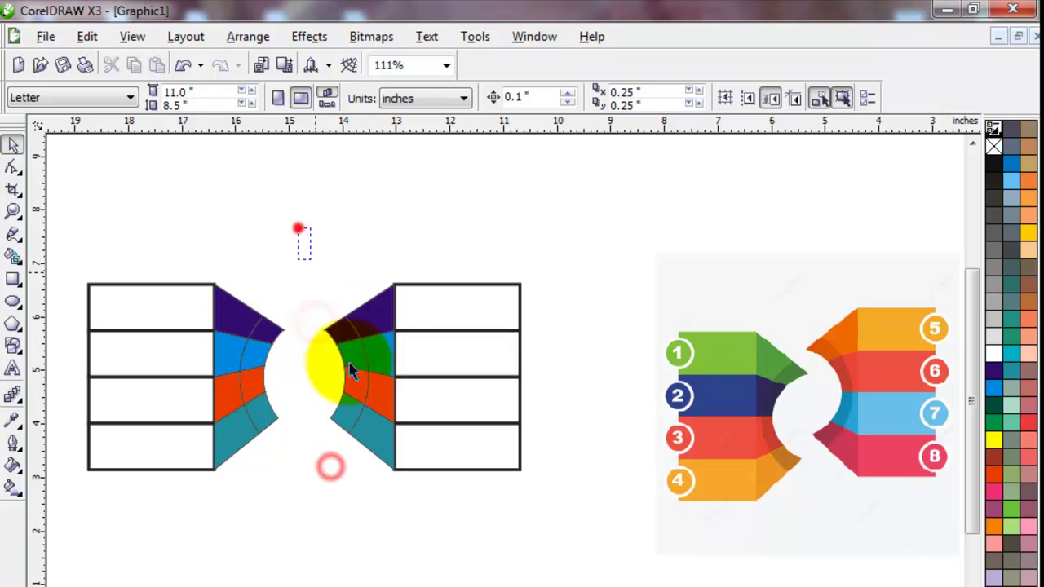
click(442, 377)
drag(429, 376, 428, 376)
click(410, 501)
Step: Check the purple wedge and left table by selecting and deselecting them
scroll(531, 570, left, 2)
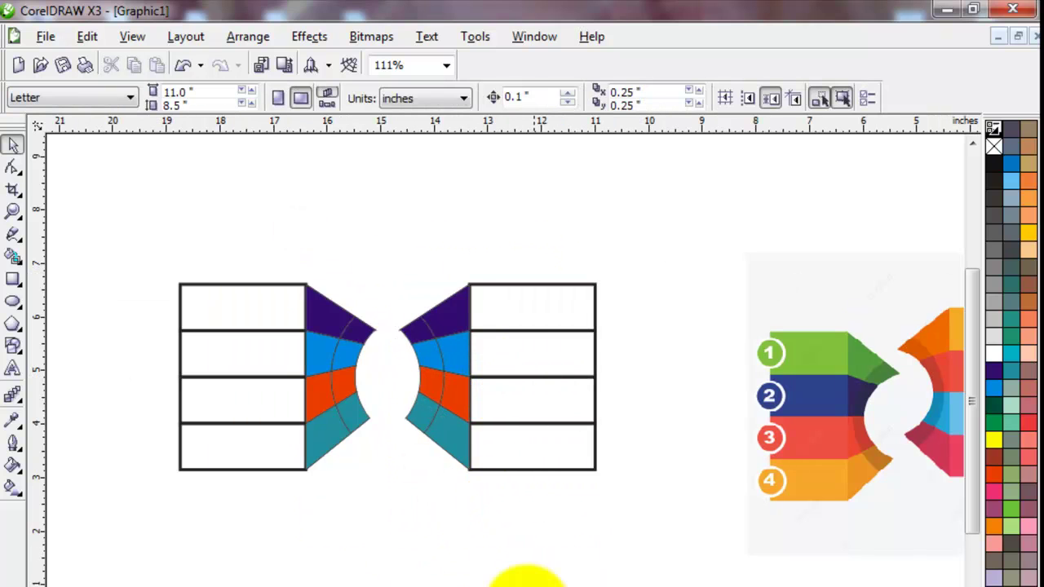
click(334, 316)
click(380, 271)
click(228, 296)
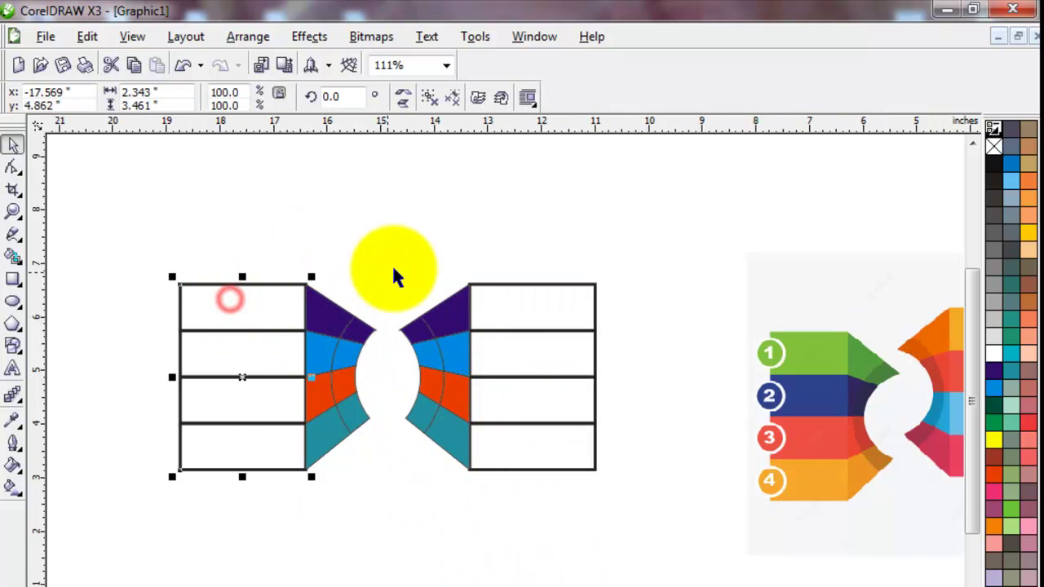
click(396, 269)
Step: Zoom in on the left table and draw a small circle beside the top row
key(z)
drag(146, 265, 248, 428)
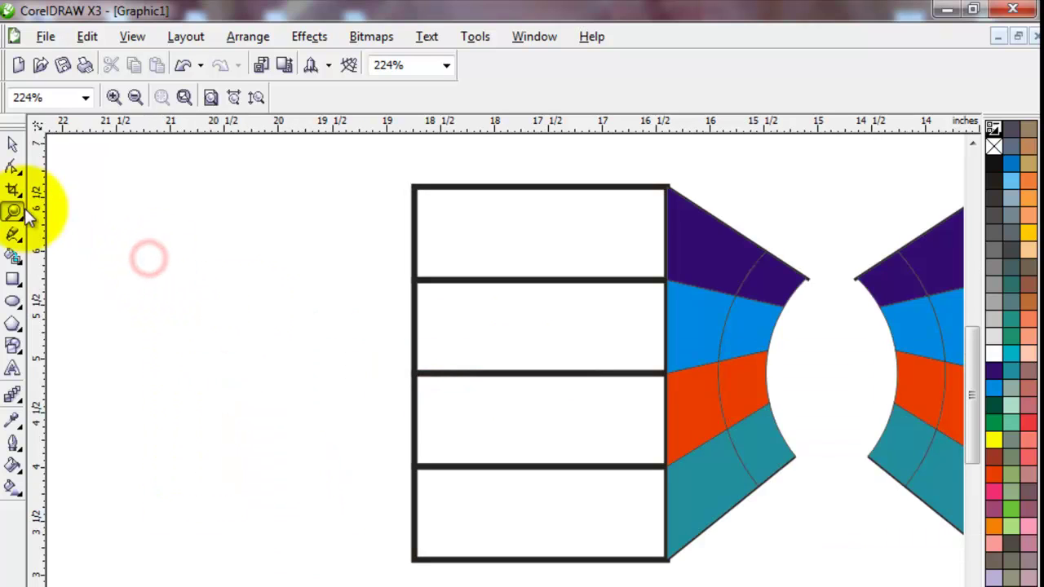
click(12, 300)
drag(373, 200, 413, 242)
click(13, 144)
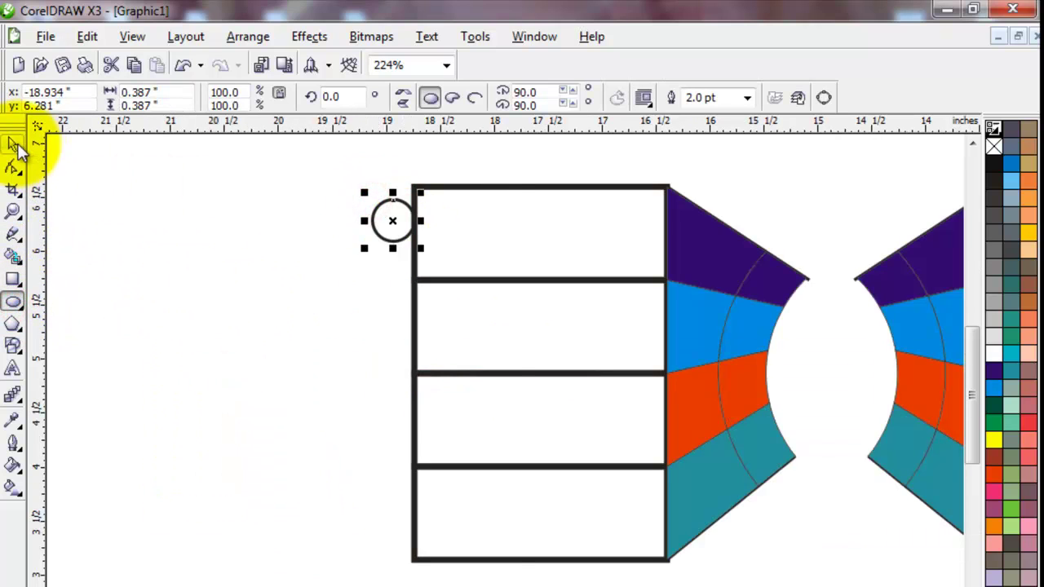
click(458, 235)
key(ctrl+z)
Step: Centre the circle vertically on the top row and move it onto the table's left edge
click(286, 294)
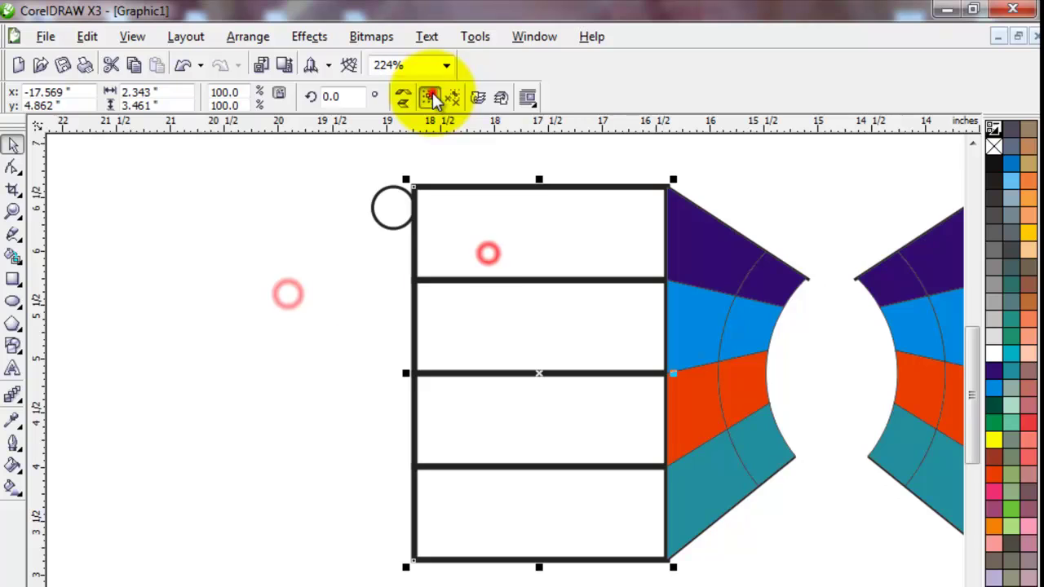
click(396, 208)
ctrl+shift+click(492, 244)
key(c)
click(329, 312)
drag(392, 233, 414, 233)
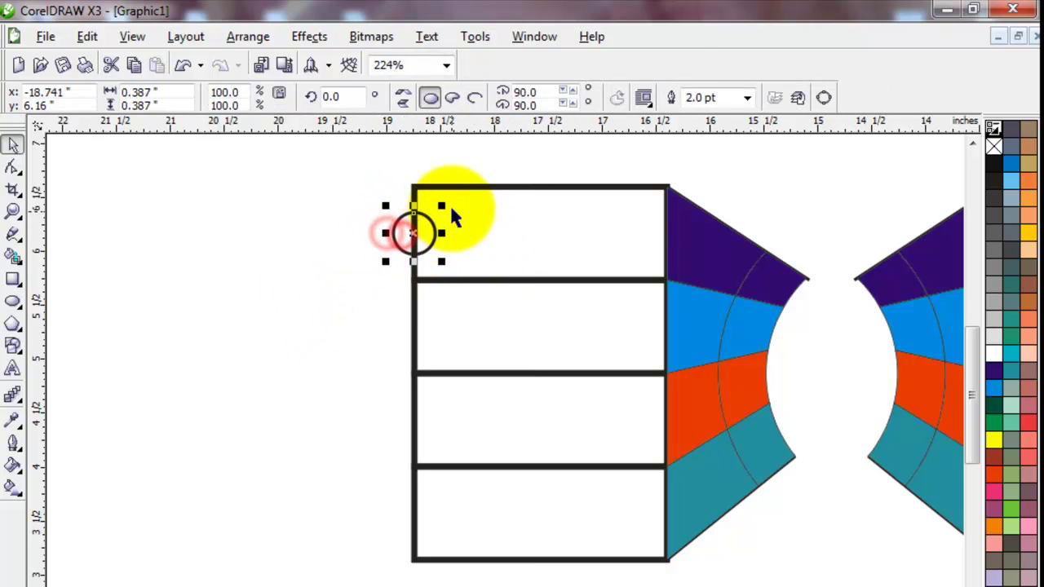
Step: Trim a semicircular notch out of the top row with the circle
click(323, 312)
click(391, 233)
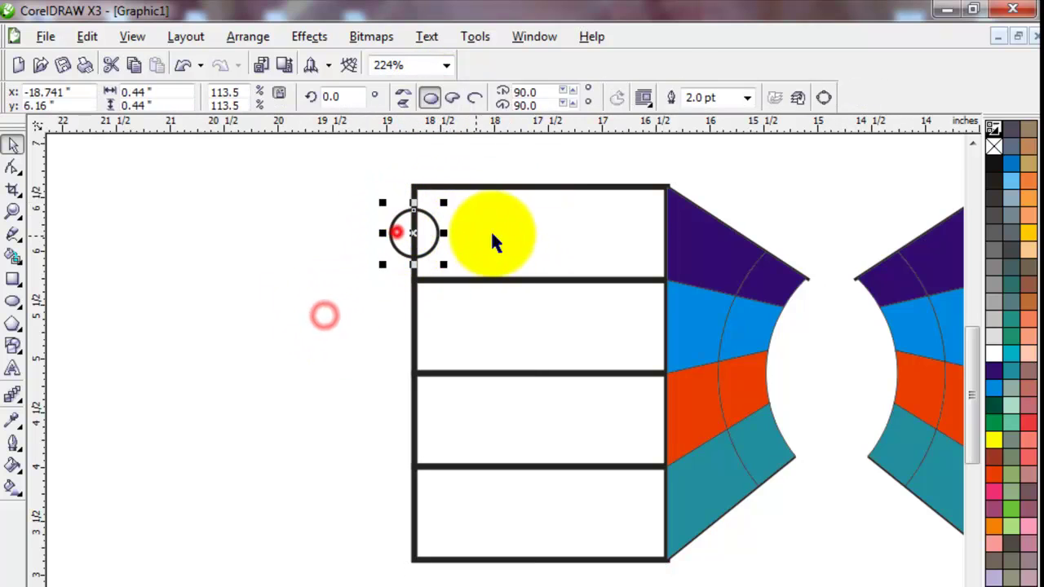
ctrl+shift+click(493, 232)
click(377, 275)
click(389, 230)
ctrl+shift+click(486, 230)
click(548, 99)
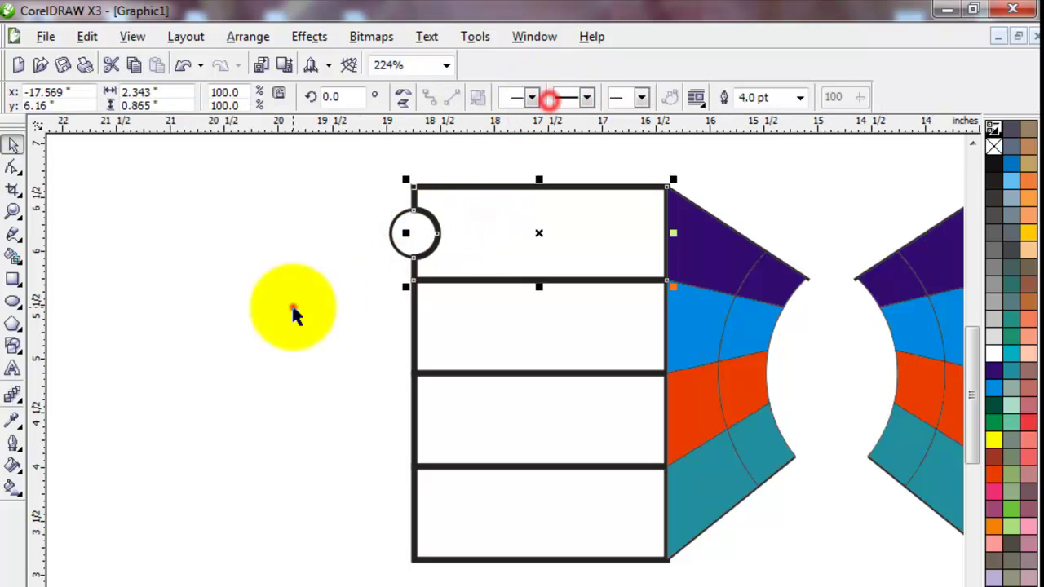
click(293, 308)
Step: Centre the circle vertically on the second row
click(391, 232)
key(z)
drag(366, 209, 508, 316)
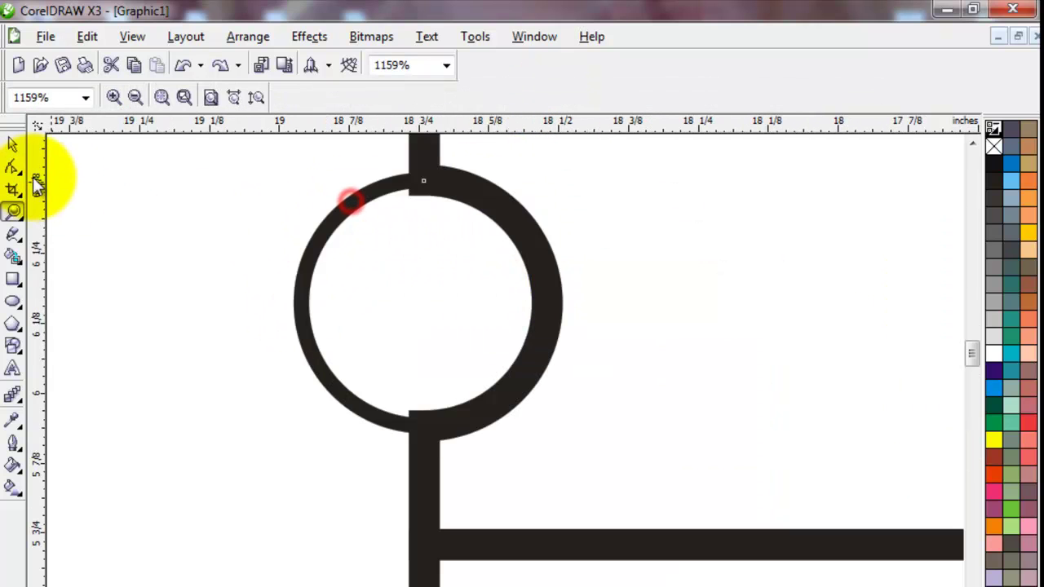
click(14, 145)
scroll(473, 380, down, 2)
scroll(538, 482, down, 2)
shift+click(543, 480)
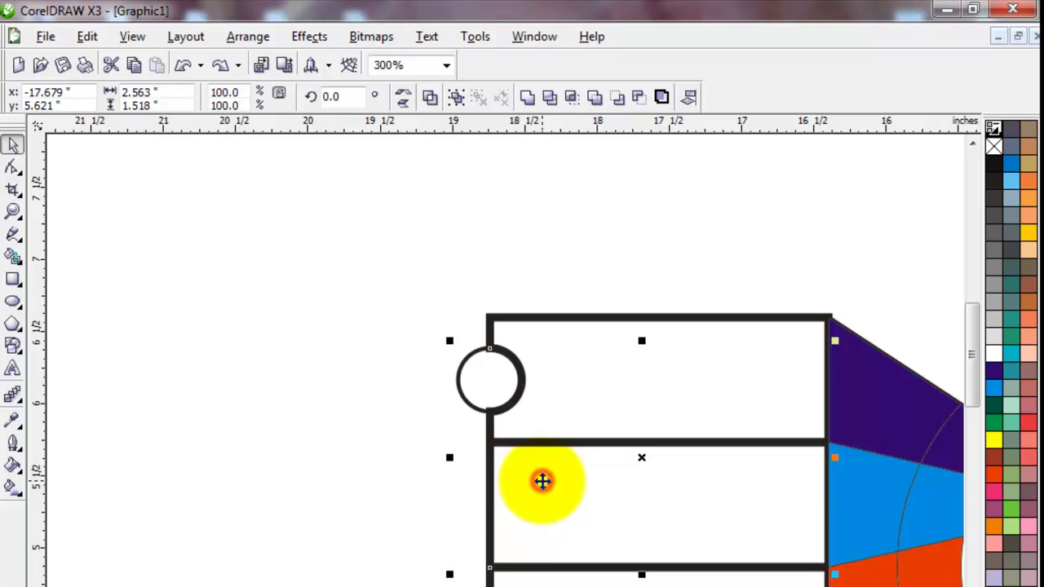
key(e)
Step: Trim a notch out of the second row with the circle
click(368, 481)
click(462, 494)
shift+click(560, 483)
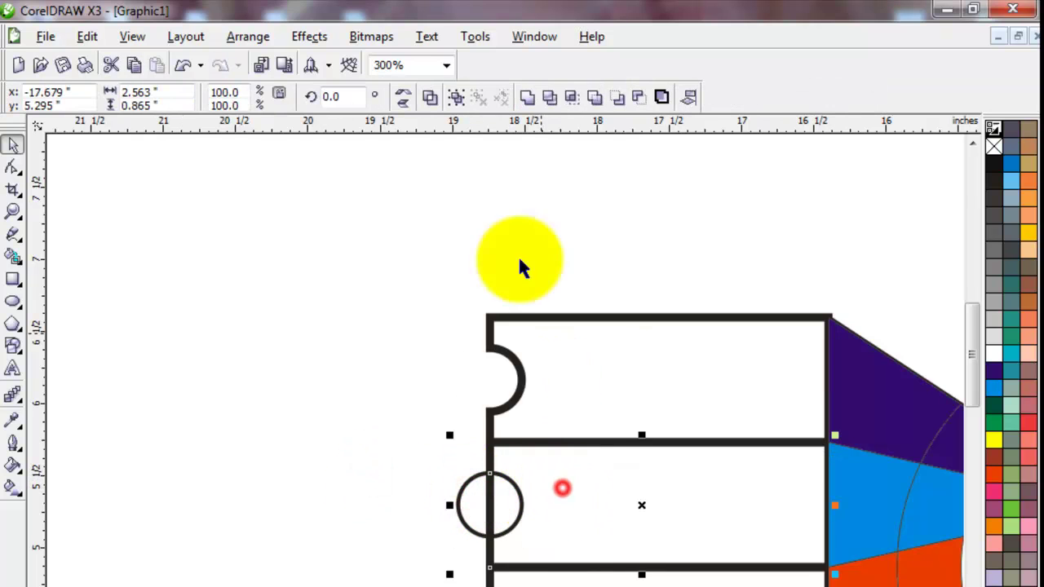
click(550, 98)
click(582, 228)
Step: Centre the circle on the third row and trim a notch out of it
click(489, 499)
drag(973, 351, 969, 424)
shift+click(613, 331)
key(e)
click(413, 373)
click(522, 344)
shift+click(598, 340)
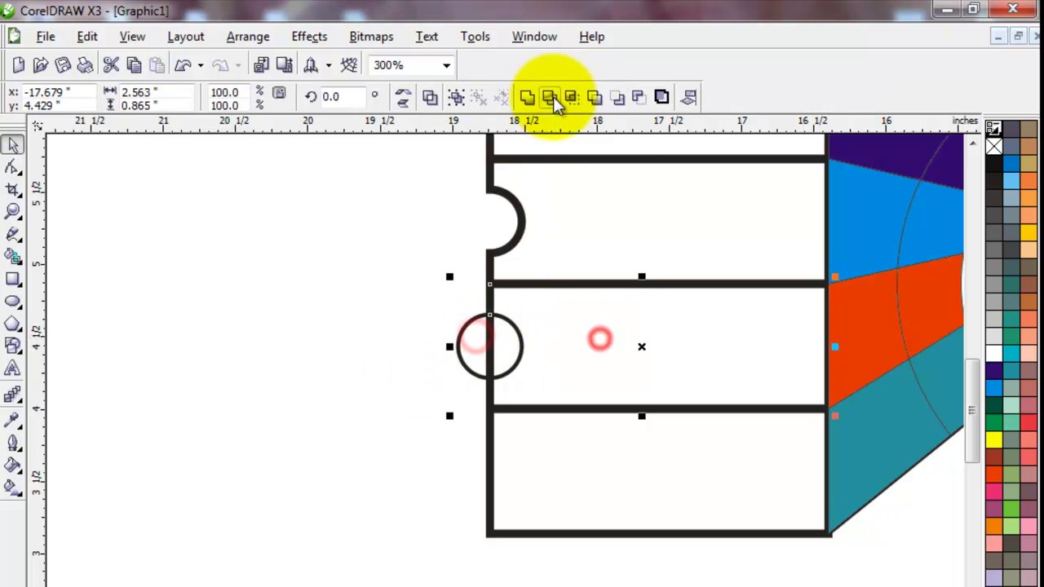
Step: Centre the circle on the bottom row and trim a notch out of it
click(552, 98)
click(481, 343)
shift+click(543, 477)
key(e)
click(552, 98)
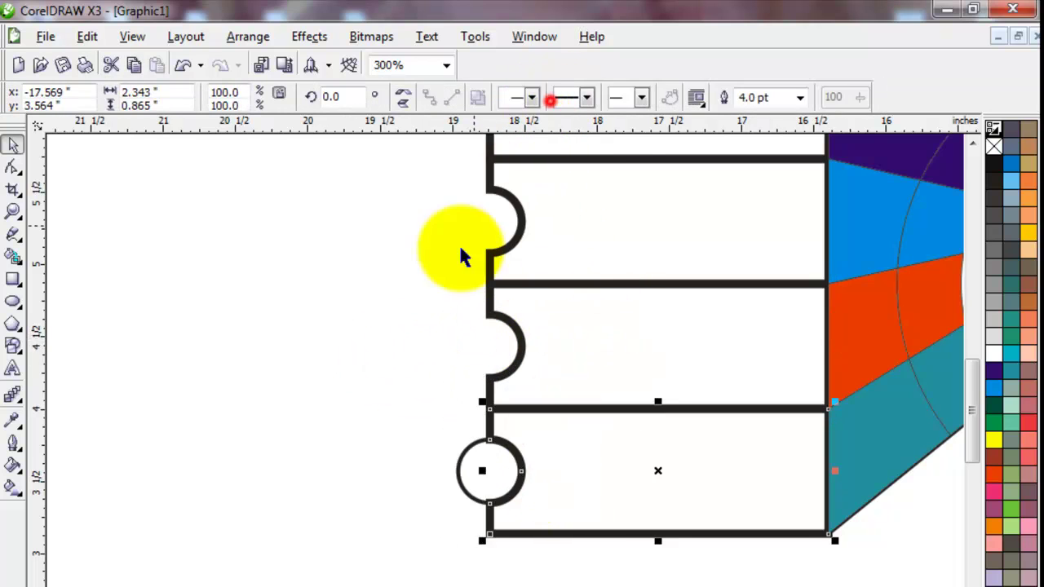
click(365, 438)
Step: Shrink the circle to sit inside the bottom row's notch
click(459, 470)
key(z)
drag(396, 415, 597, 534)
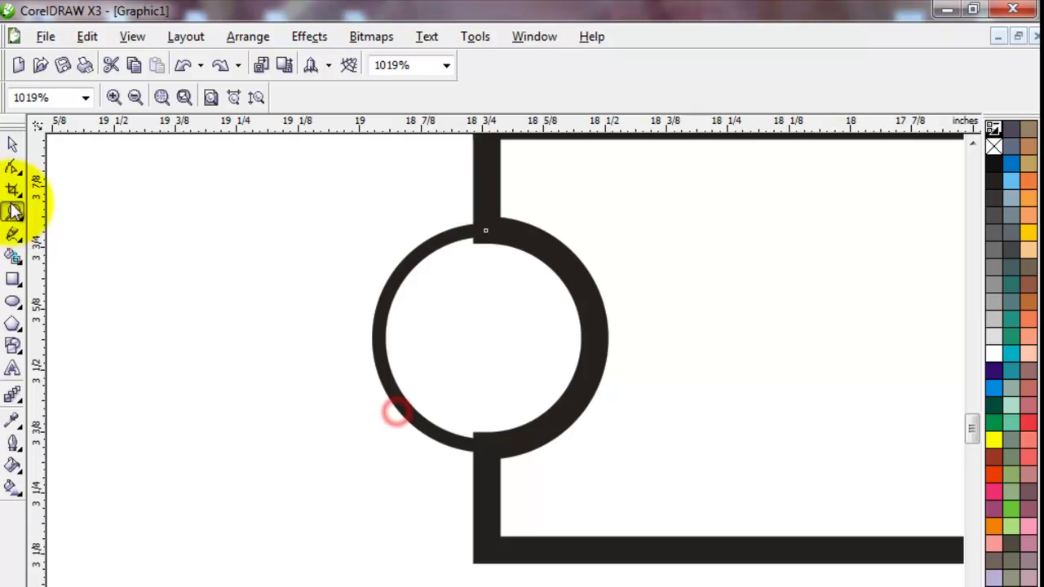
click(13, 144)
drag(601, 222, 571, 252)
Step: Copy and paste the small circle
click(310, 414)
scroll(503, 400, down, 4)
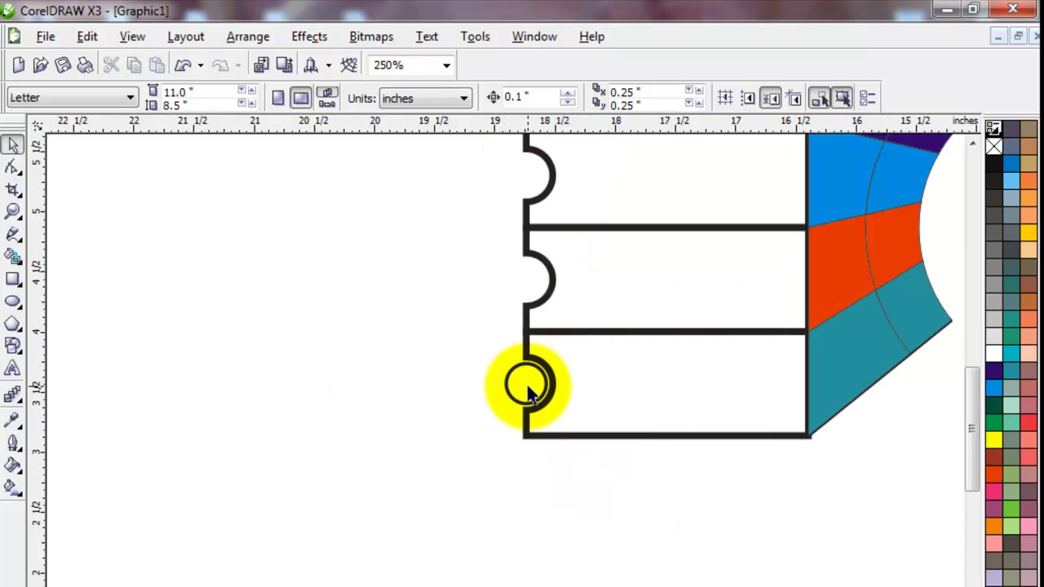
click(527, 388)
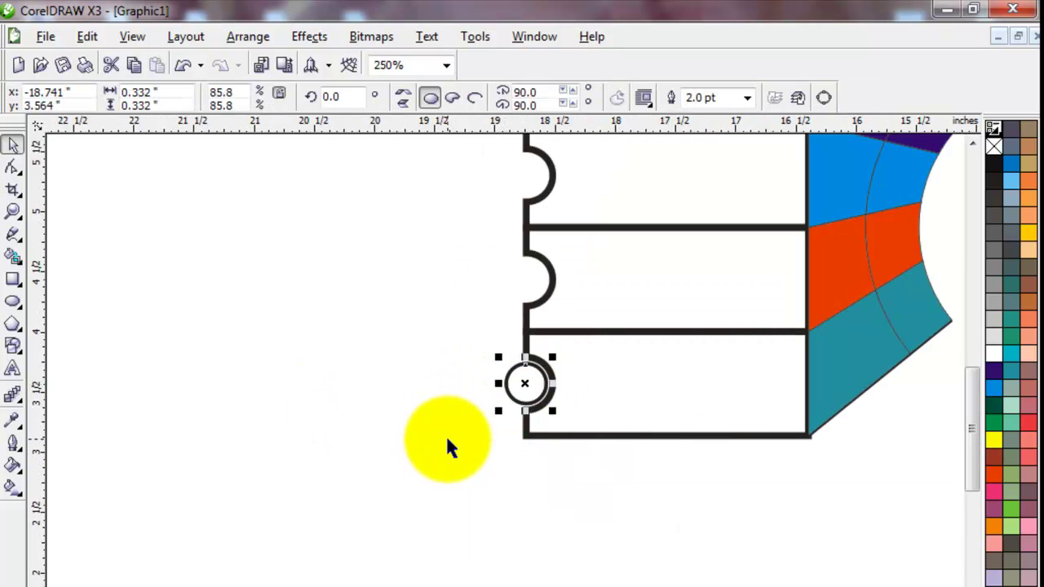
click(624, 261)
click(427, 400)
click(972, 145)
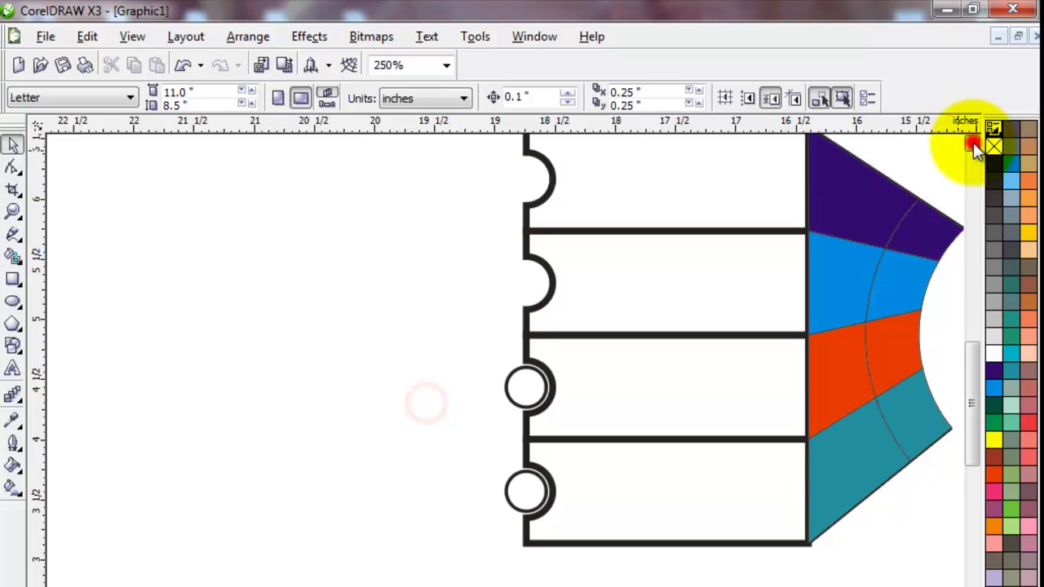
Step: Drag the circle copy into the second notch on the left table's edge
click(349, 482)
click(524, 440)
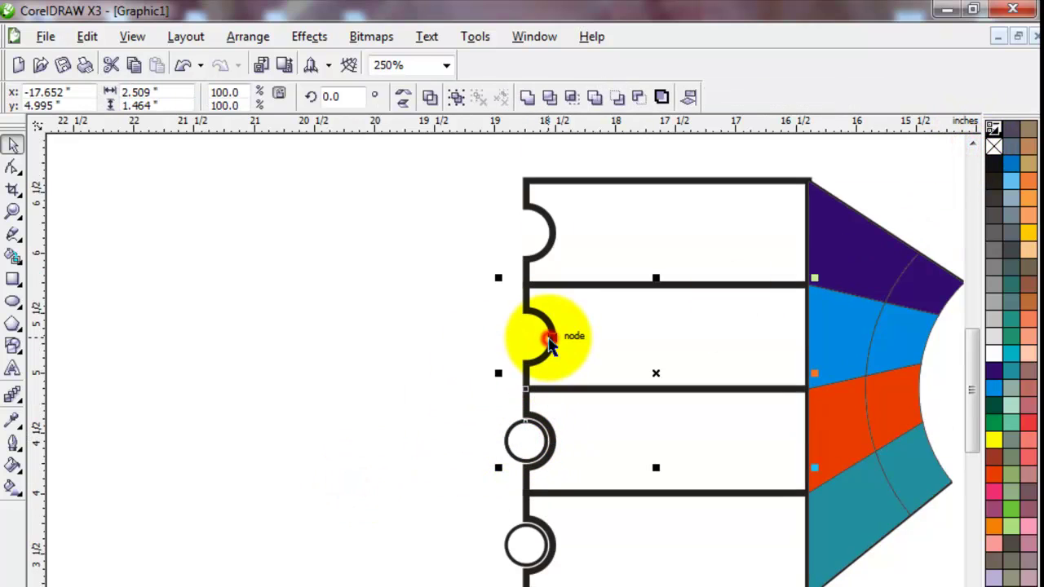
drag(499, 444, 527, 336)
click(600, 220)
click(366, 361)
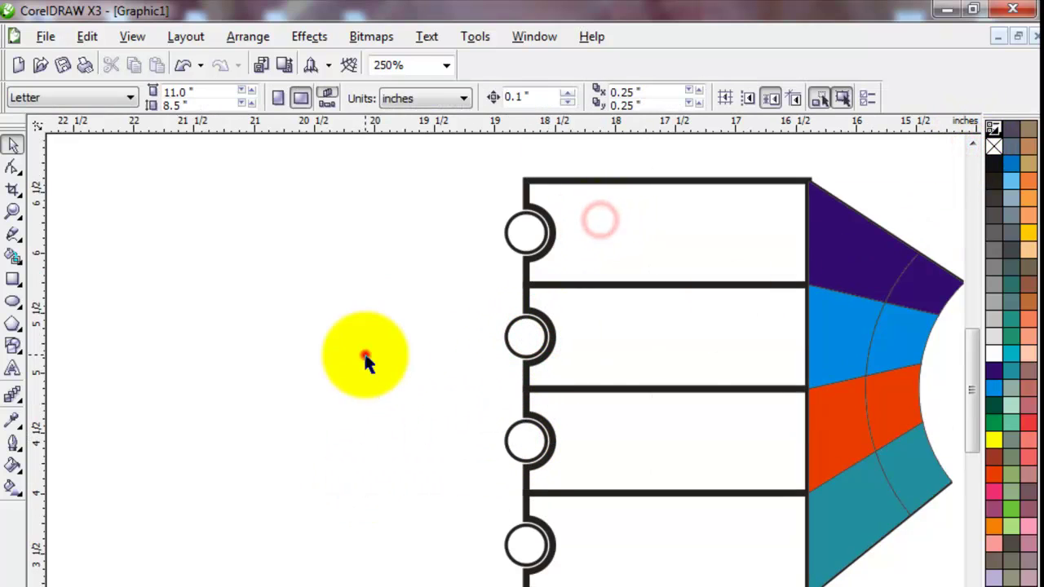
scroll(505, 359, right, 3)
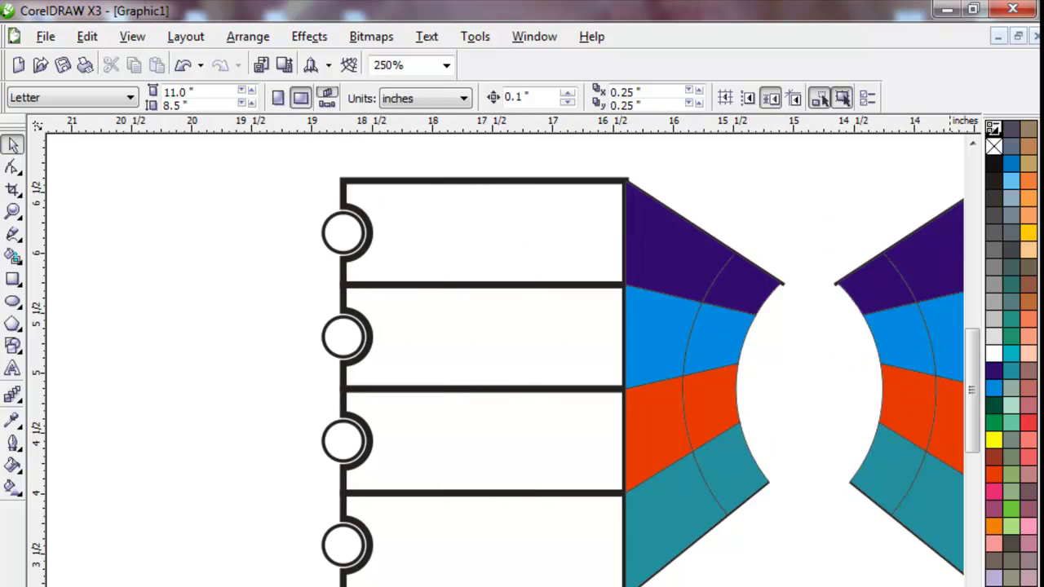
Step: Fill the top row and its purple wedge green, and the small outer wedge piece light green
click(405, 236)
click(993, 422)
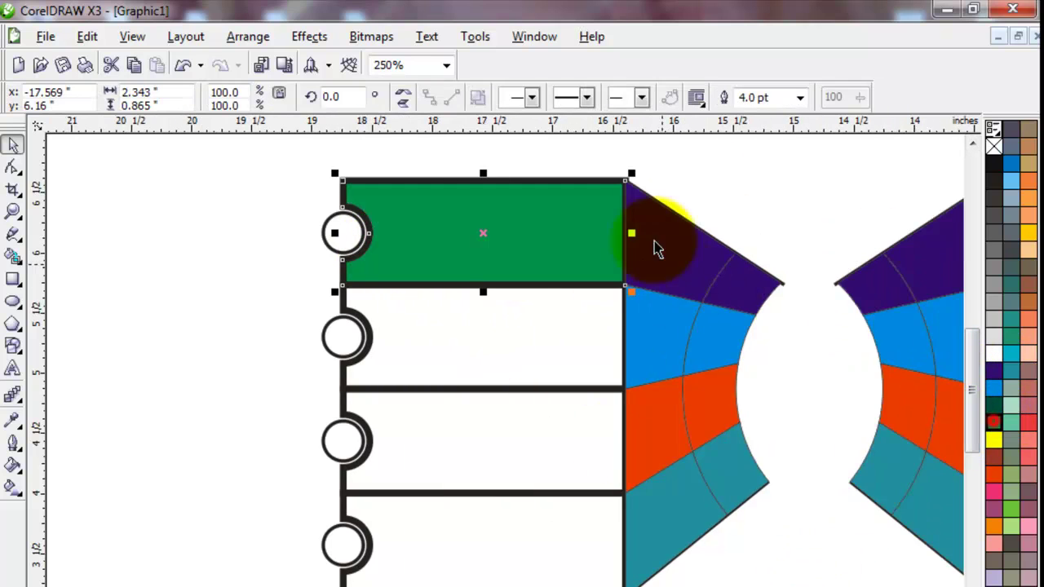
click(693, 166)
click(1012, 514)
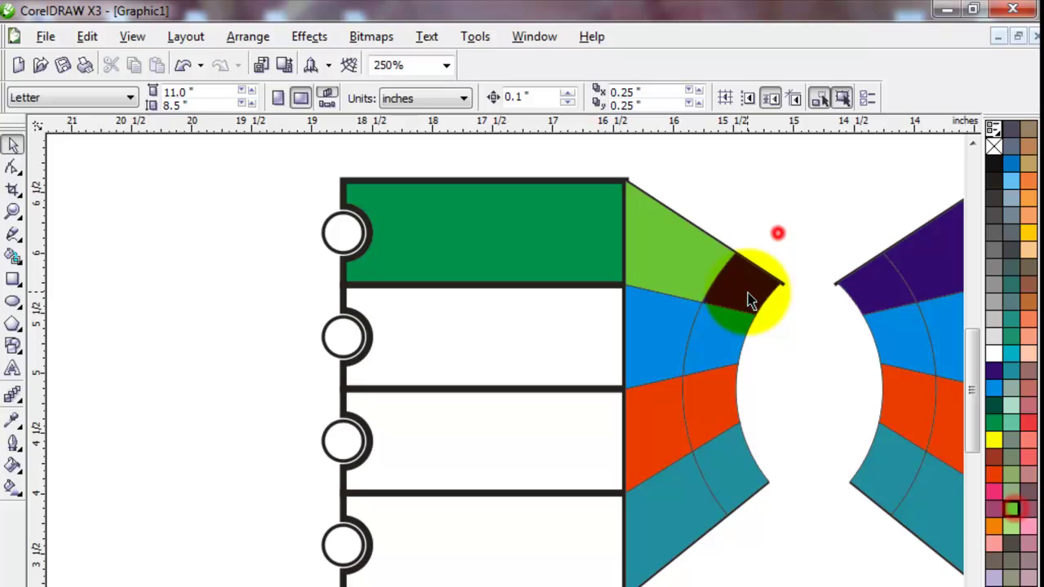
click(750, 299)
click(1010, 526)
click(754, 190)
Step: Remove outlines from the green row and circle, delete the wedge's black edge, and select the lower-middle shapes
shift+click(669, 233)
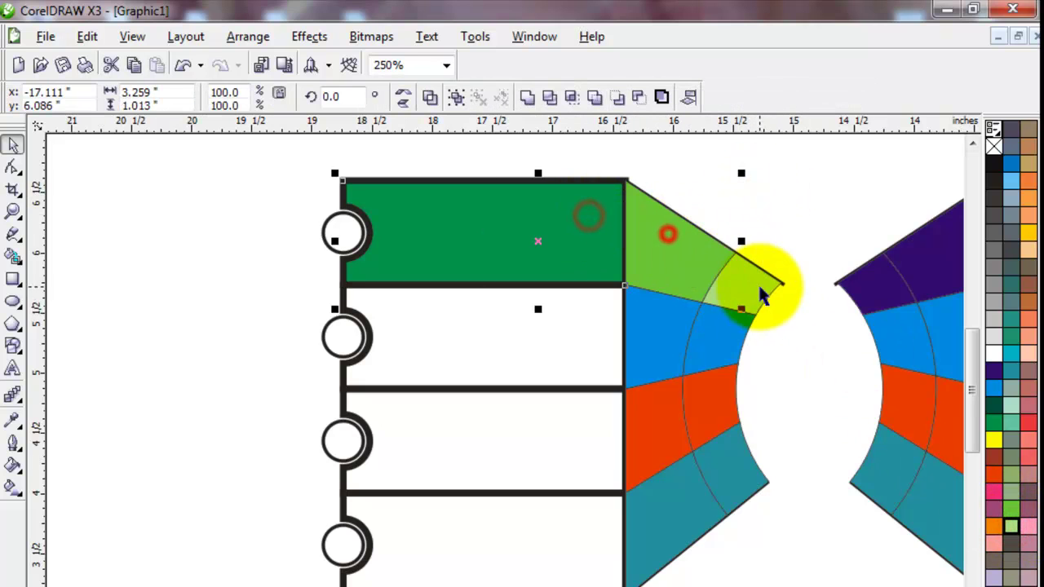
shift+click(753, 280)
right_click(993, 147)
click(736, 166)
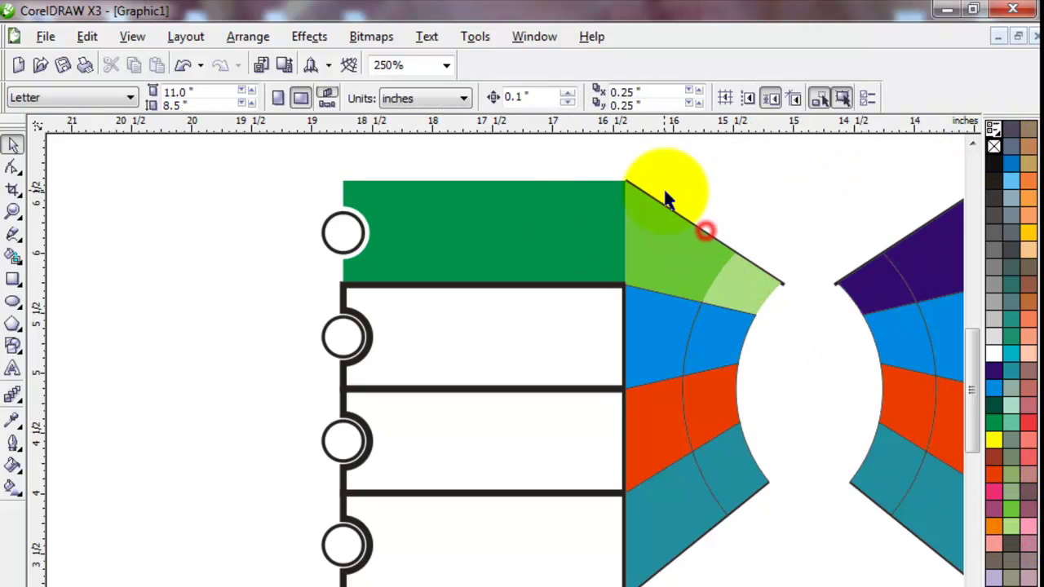
drag(839, 292, 840, 292)
key(Delete)
click(783, 209)
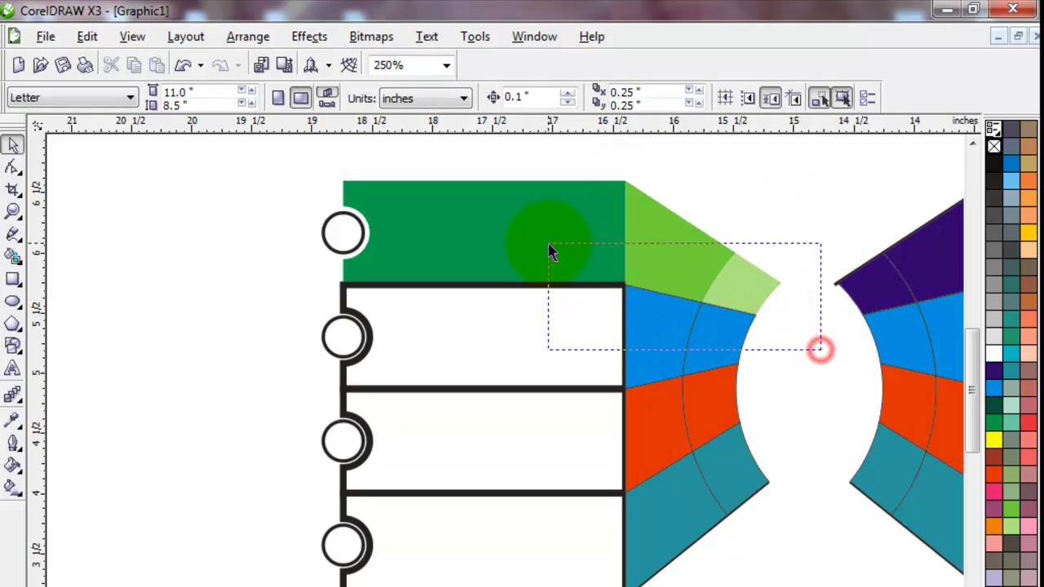
drag(763, 343, 657, 391)
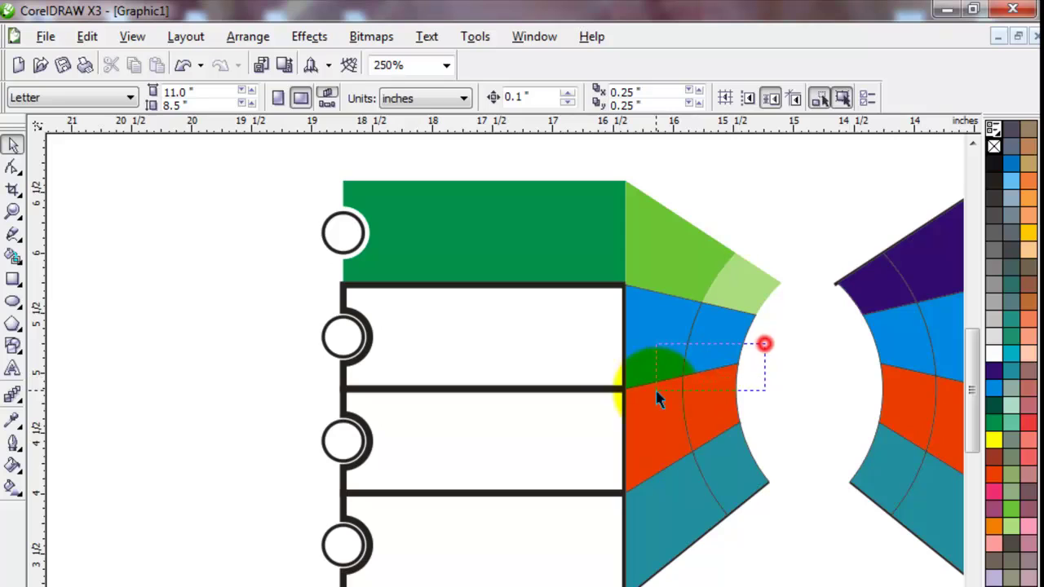
drag(783, 403, 613, 505)
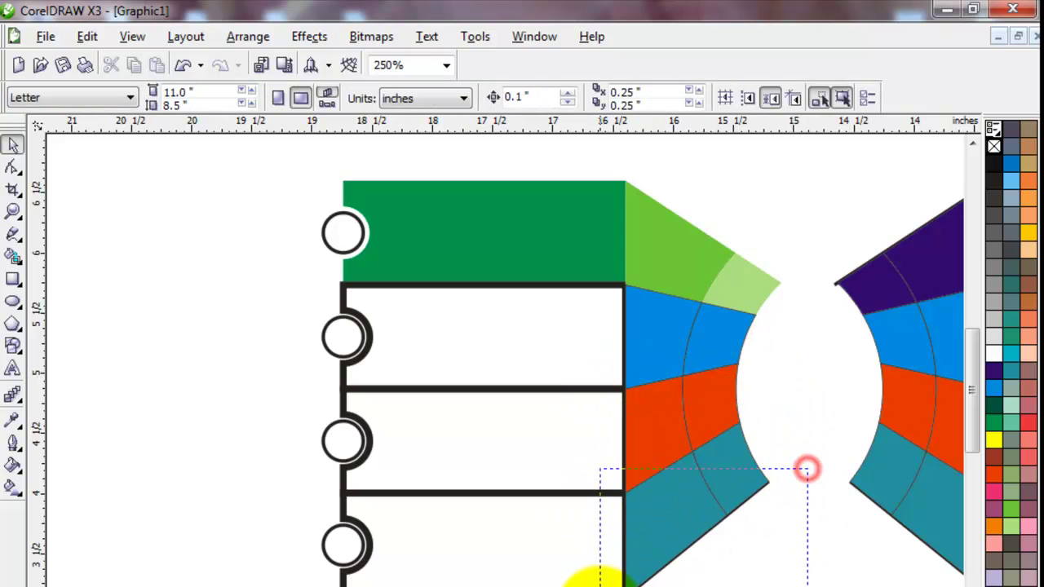
drag(806, 469, 807, 456)
Step: Zoom out to the whole diagram and fill the green row's circle green
key(F3)
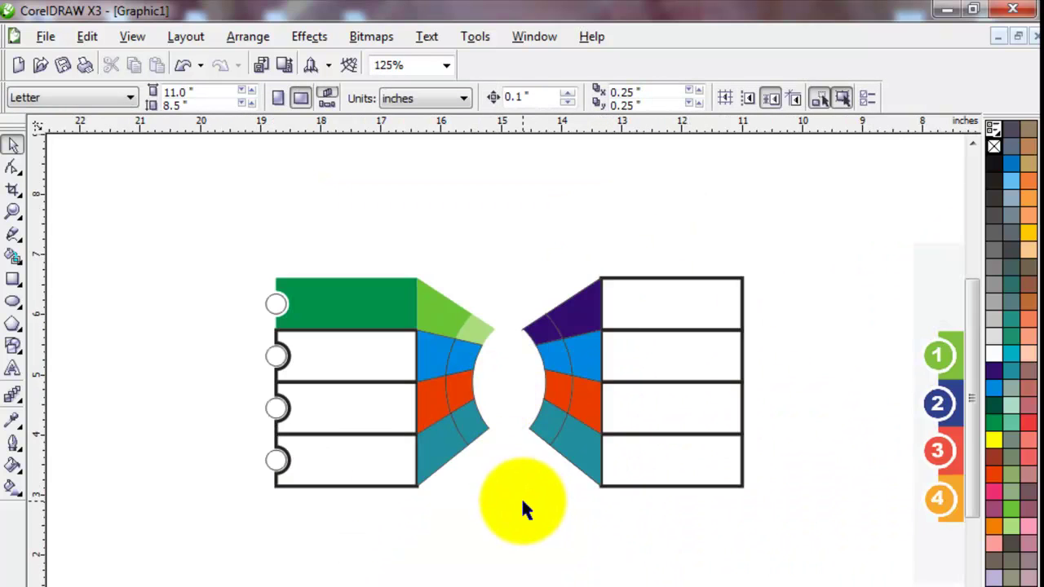
click(523, 502)
click(357, 356)
click(214, 315)
click(275, 303)
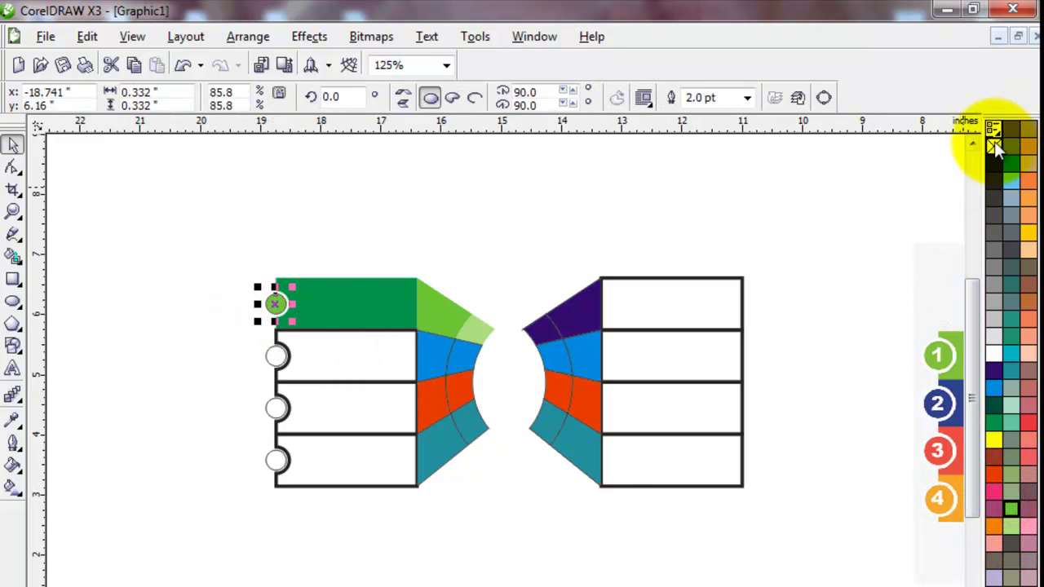
click(492, 198)
Step: Fill the second row dark purple and its blue wedge a darker shade
click(306, 354)
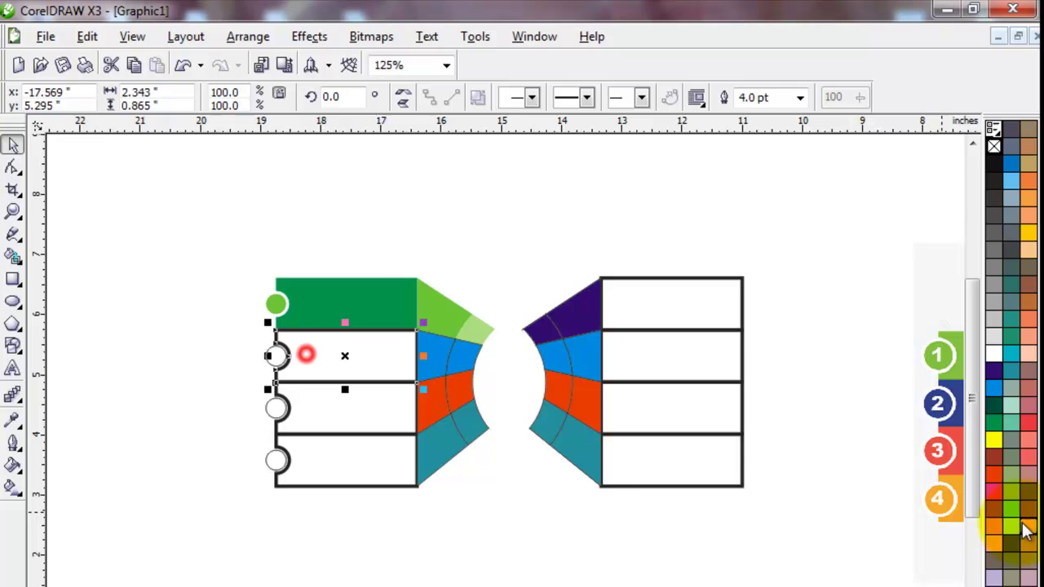
click(993, 369)
click(448, 359)
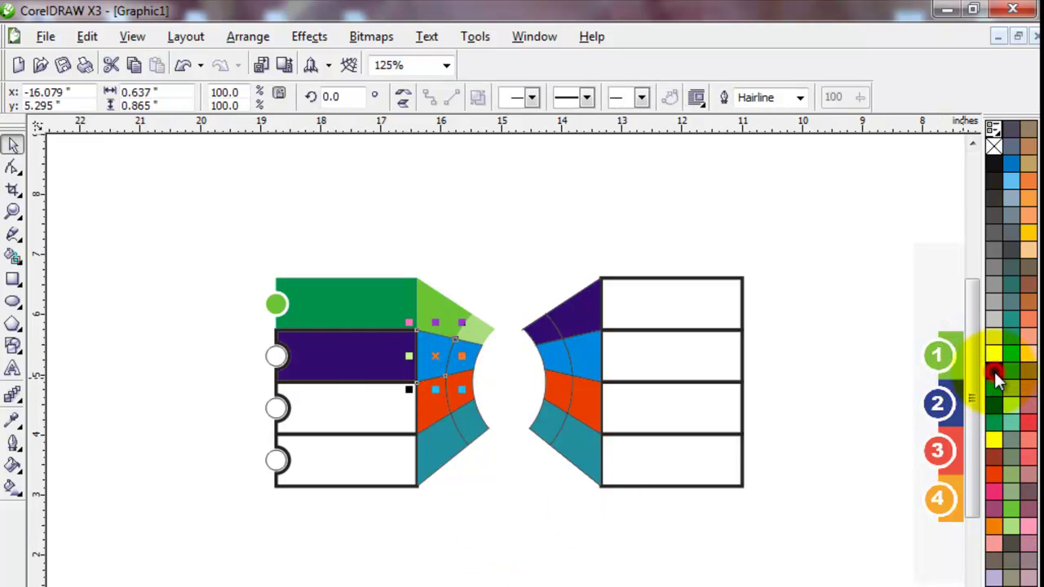
mouse_move(993, 370)
mouse_down()
mouse_move(936, 386)
mouse_move(902, 370)
mouse_up()
click(495, 533)
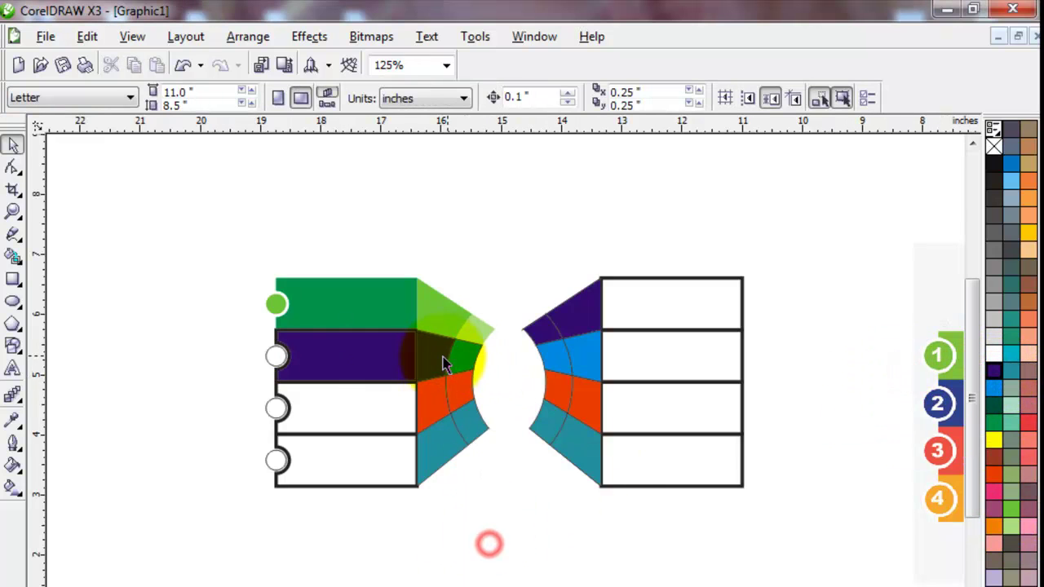
click(406, 358)
click(449, 547)
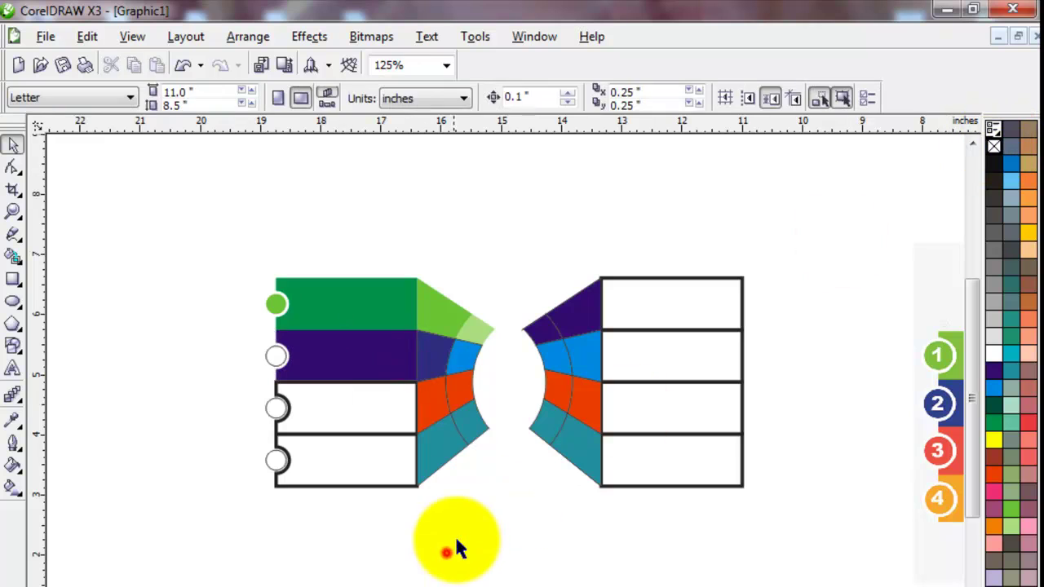
click(436, 357)
click(612, 227)
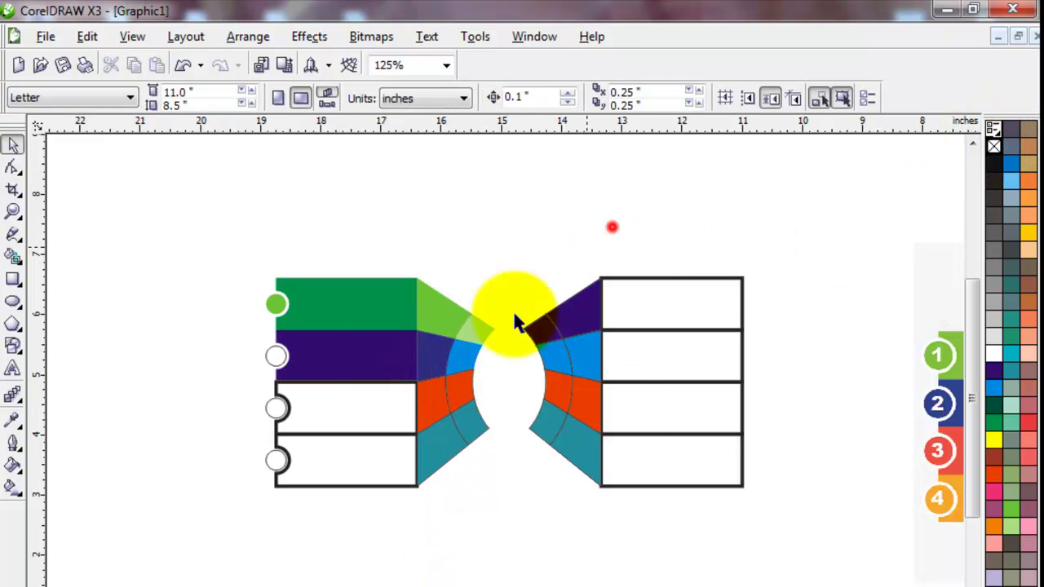
click(418, 558)
Step: Fill the third row dark red-brown and its wedge dark red
click(317, 415)
click(993, 458)
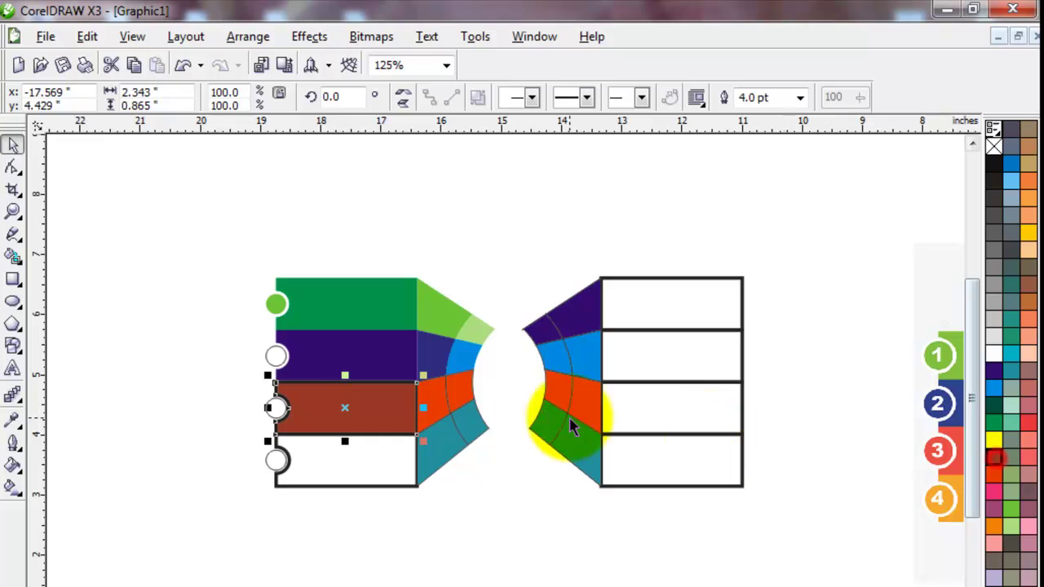
click(459, 403)
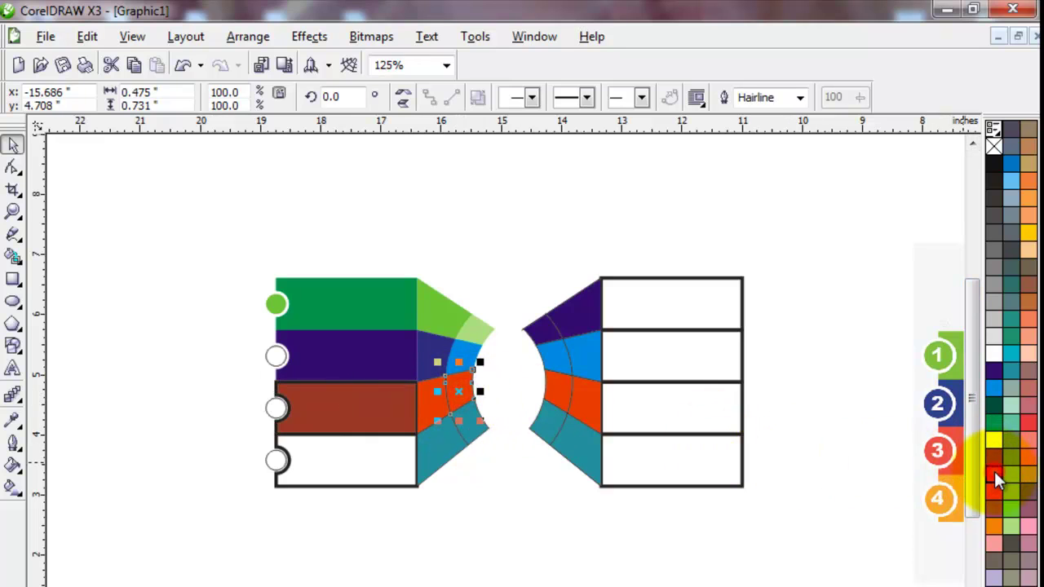
drag(994, 471, 916, 497)
click(595, 563)
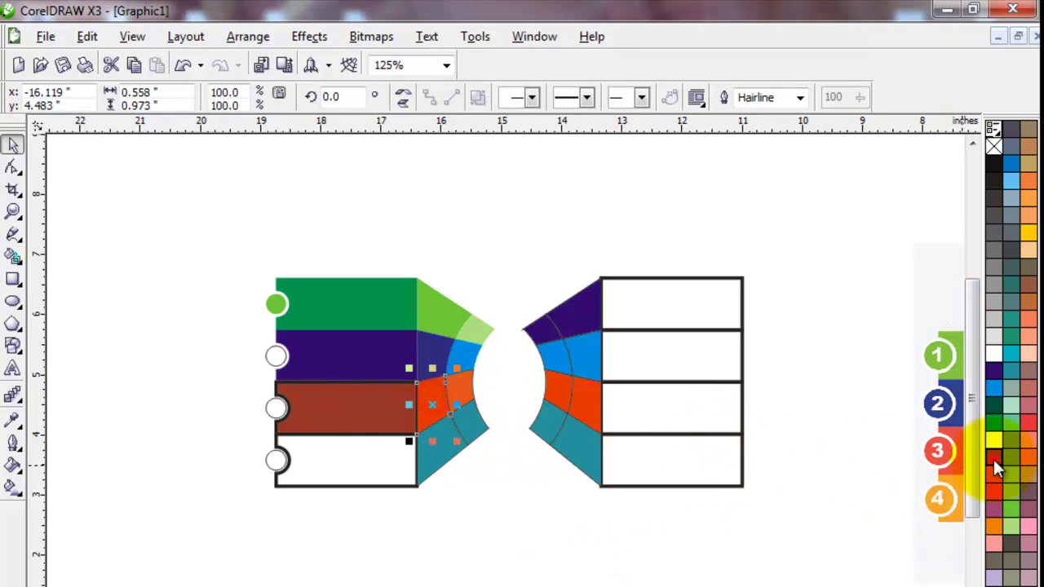
drag(993, 459, 929, 489)
click(582, 550)
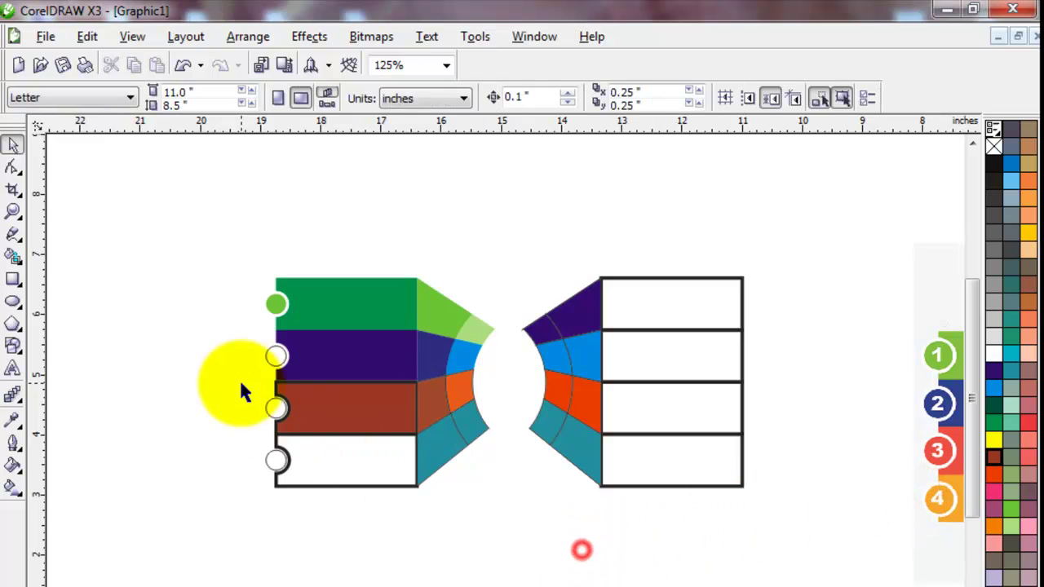
Step: Fill the third row's circle red-orange
drag(497, 431, 500, 429)
click(993, 147)
click(349, 559)
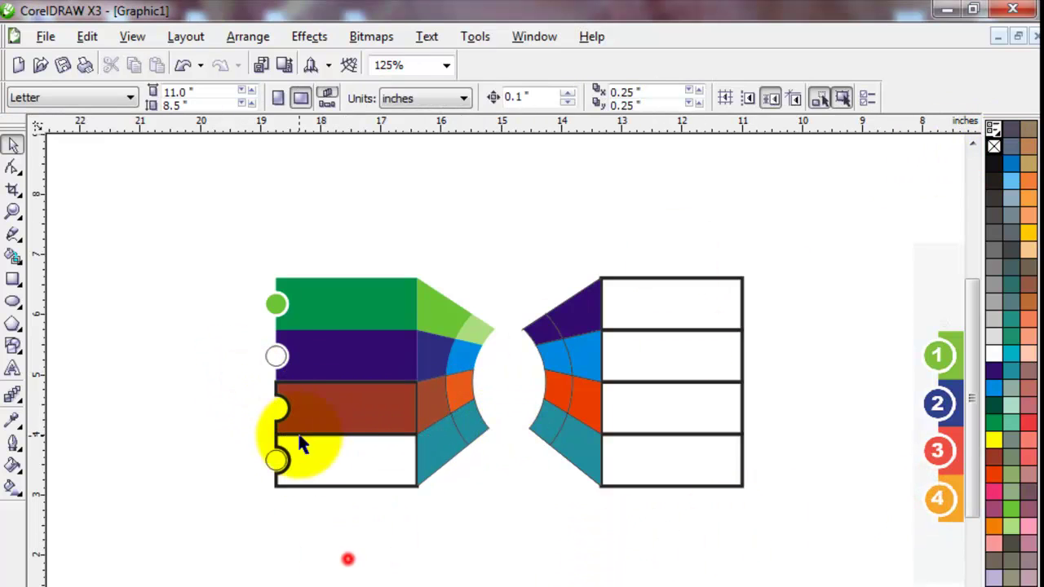
click(275, 405)
click(992, 473)
click(414, 564)
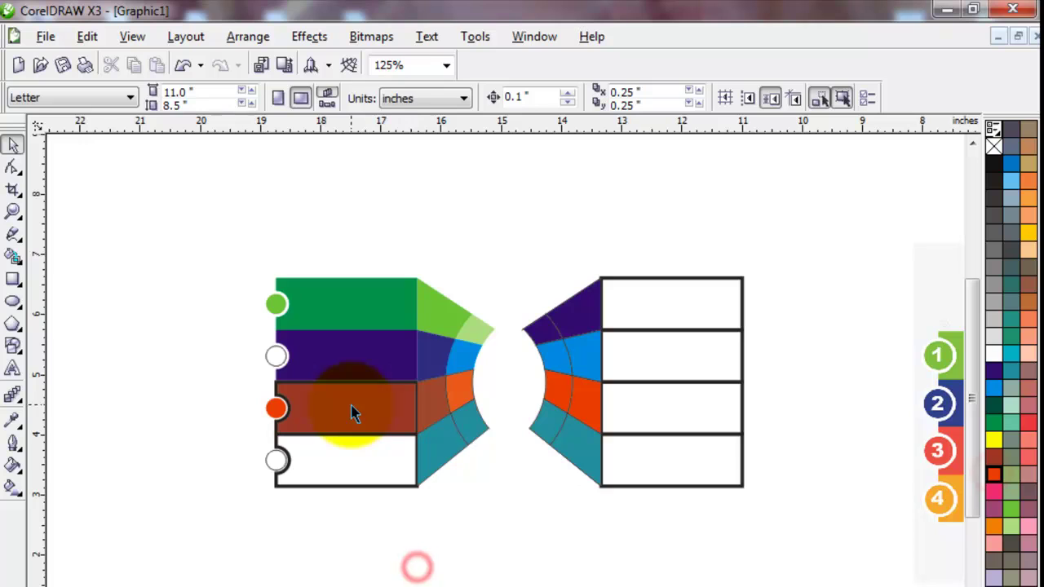
Step: Fill the bottom row, its circle and the teal lower wedge orange
click(281, 463)
click(994, 525)
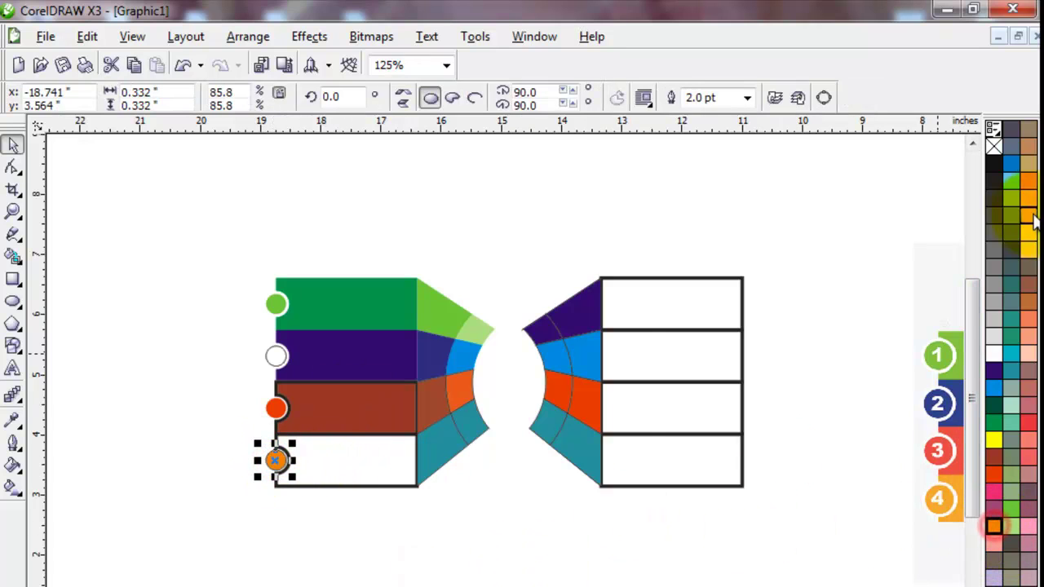
click(408, 530)
click(352, 463)
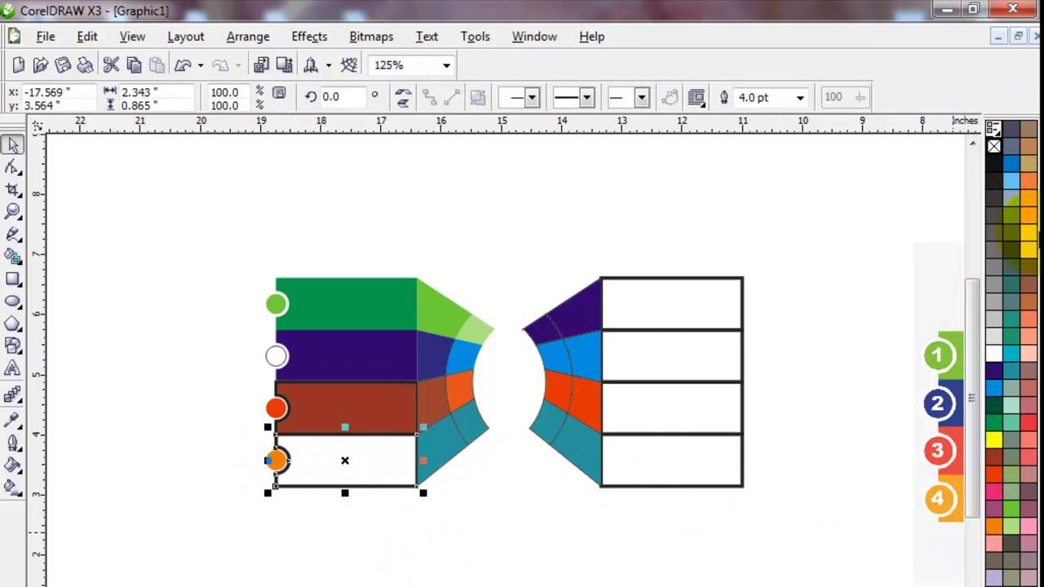
click(1031, 190)
click(466, 507)
click(440, 441)
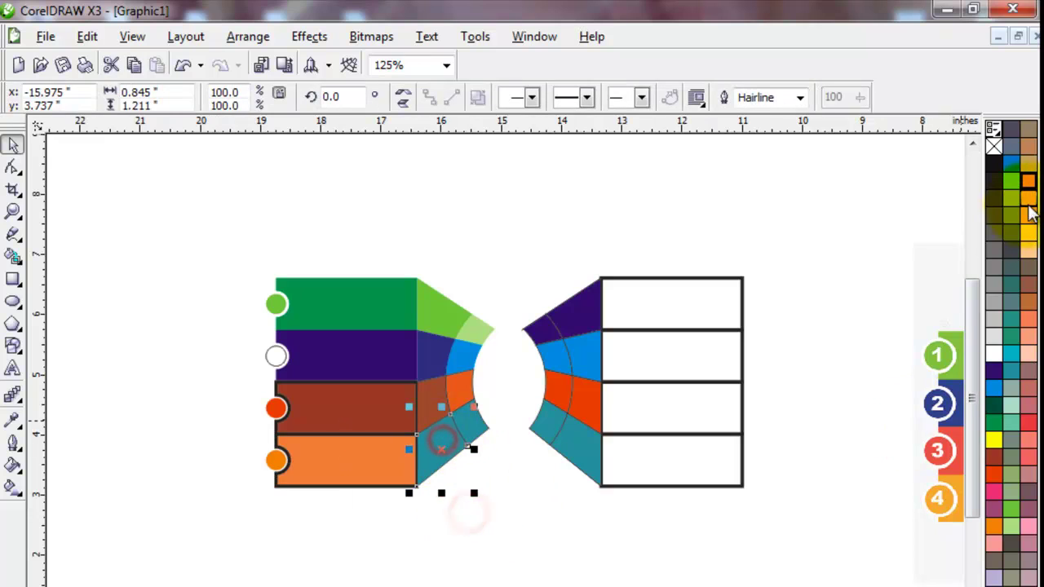
click(1031, 221)
click(576, 531)
Step: Make the small outer wedge by the bottom row light yellow-orange
click(477, 423)
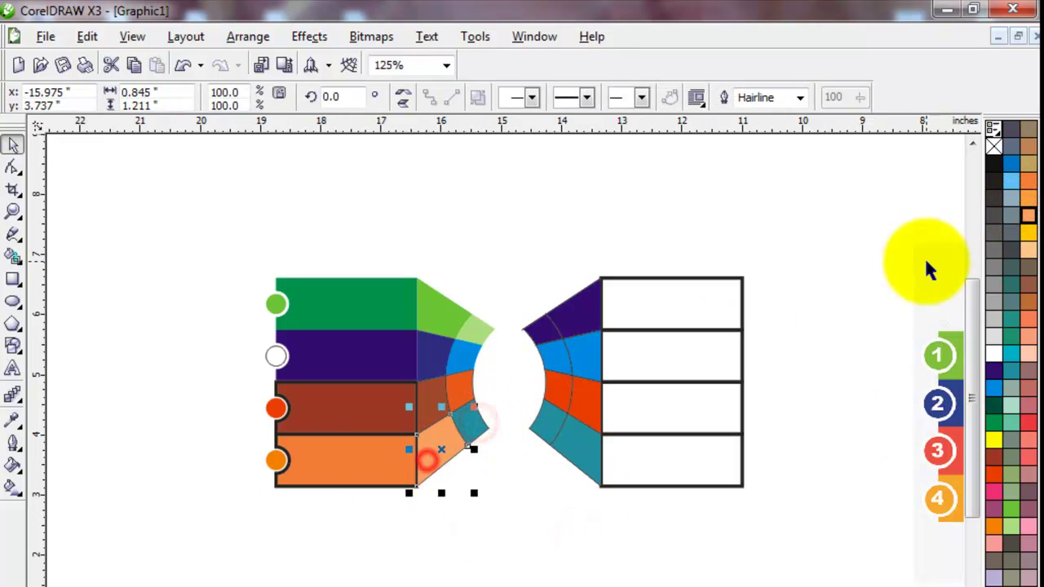
click(534, 538)
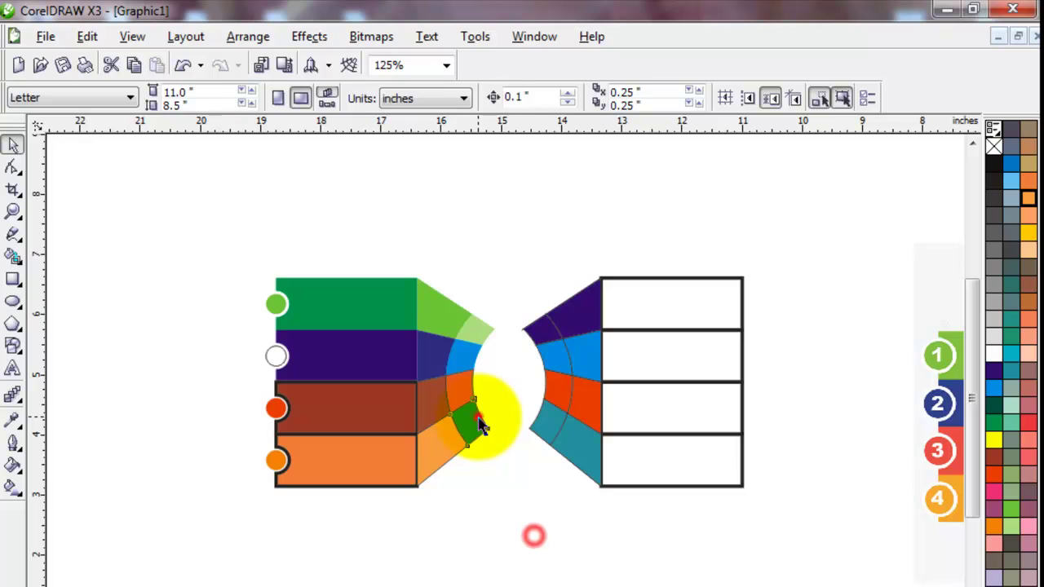
click(467, 419)
click(1027, 232)
click(498, 530)
click(489, 432)
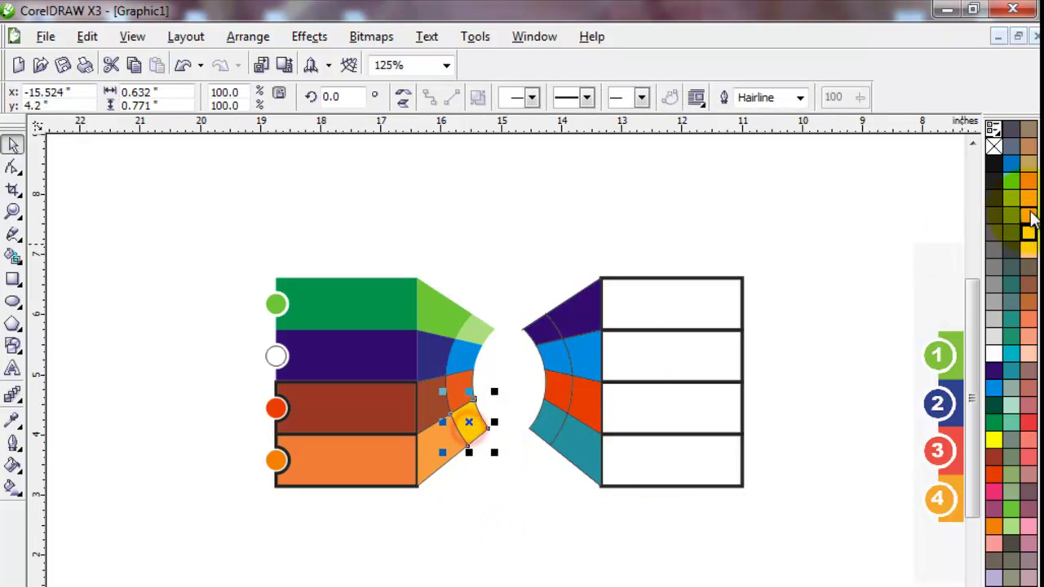
click(1030, 210)
click(991, 226)
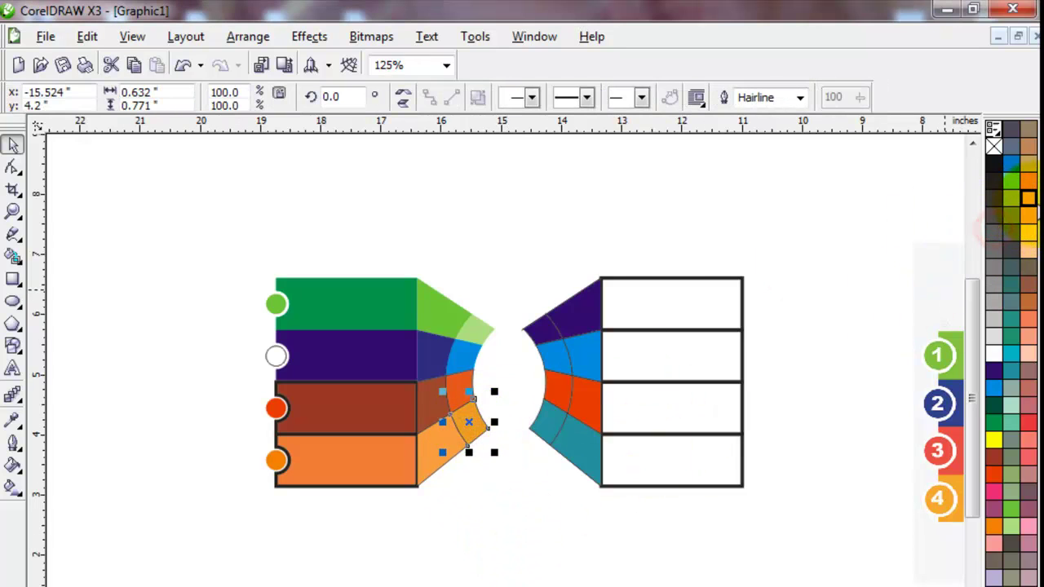
click(1030, 204)
click(957, 231)
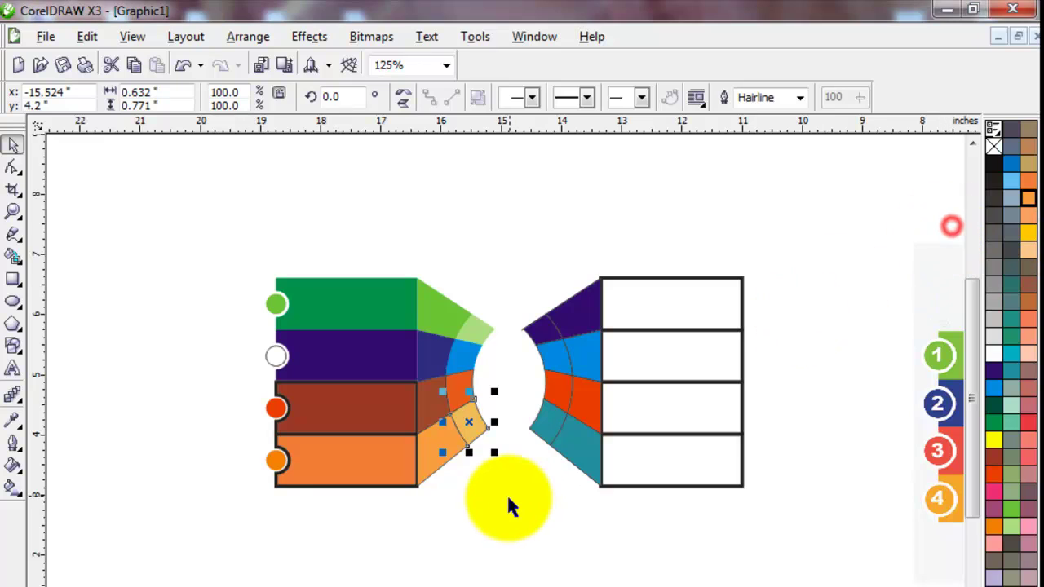
click(507, 495)
Step: Remove black outlines from the left stack and fill the second row's circle blue
drag(210, 552, 528, 234)
right_click(993, 147)
click(506, 238)
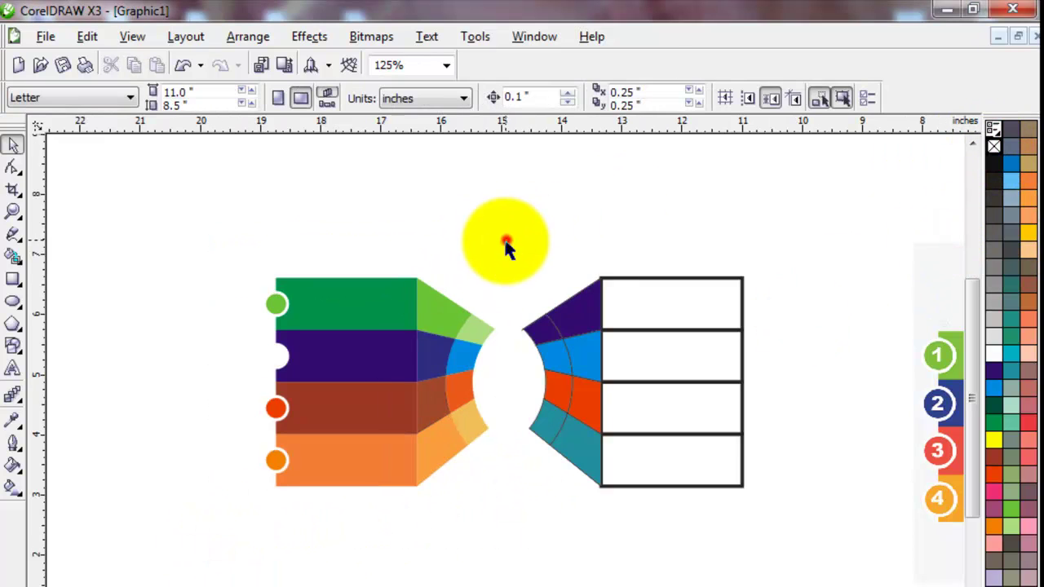
click(275, 355)
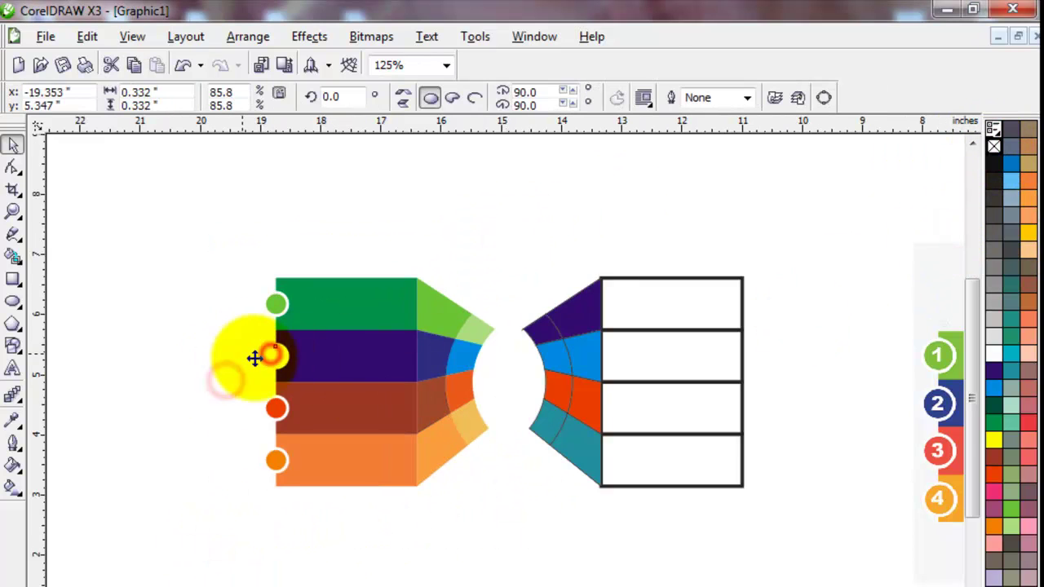
click(994, 381)
drag(204, 243, 514, 534)
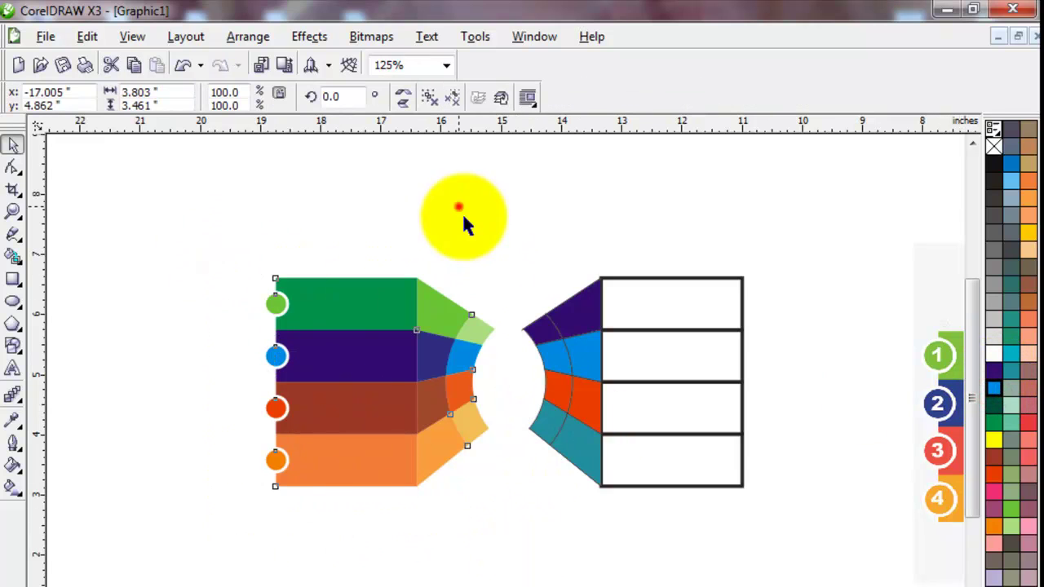
Step: Replace the old right-hand stack with a mirrored copy of the left stack
click(571, 407)
key(Delete)
drag(221, 221, 617, 564)
drag(258, 382, 507, 420)
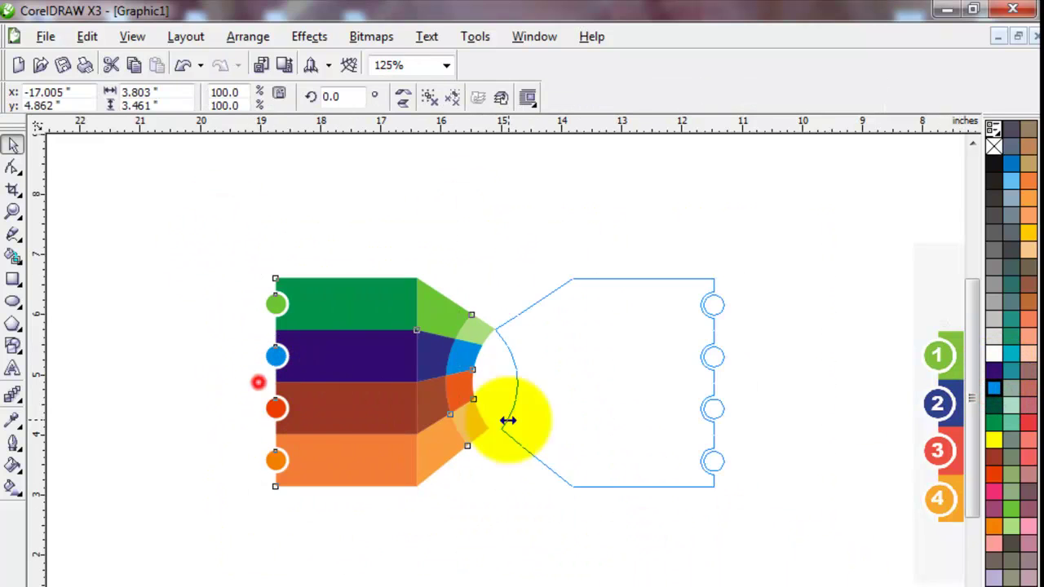
click(484, 568)
click(591, 377)
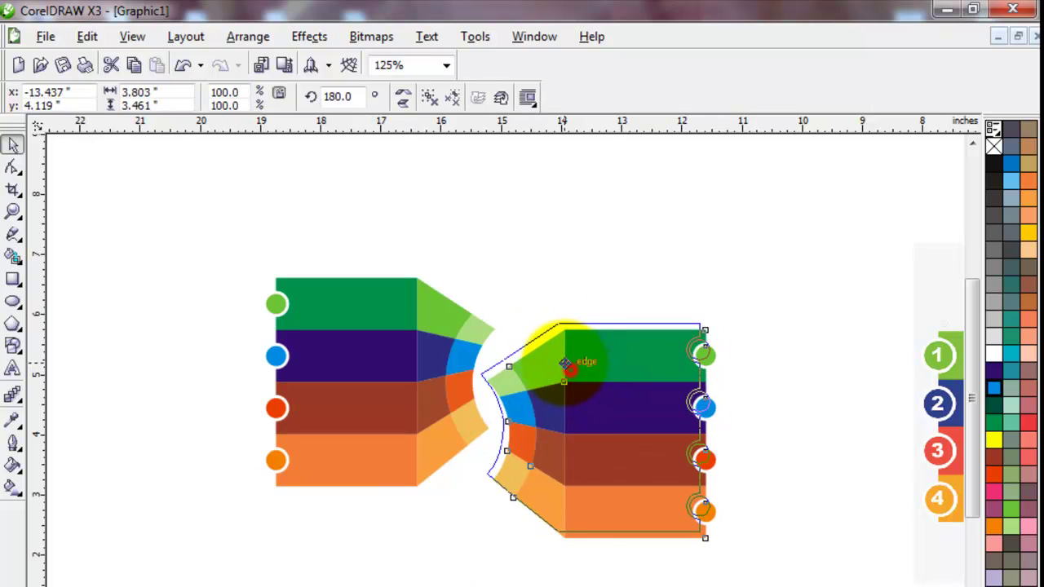
drag(565, 363, 558, 356)
Step: Zoom in on both stacks and fill the right stack's top row purple
click(361, 543)
key(z)
drag(204, 252, 815, 581)
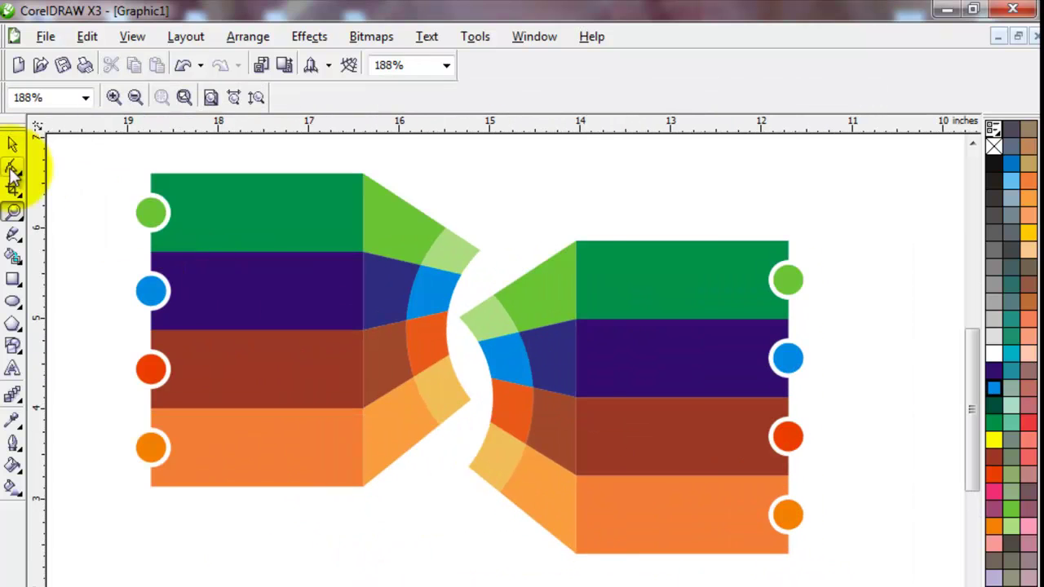
click(12, 144)
click(571, 240)
mouse_move(604, 270)
mouse_down()
mouse_move(616, 245)
mouse_move(604, 266)
mouse_up()
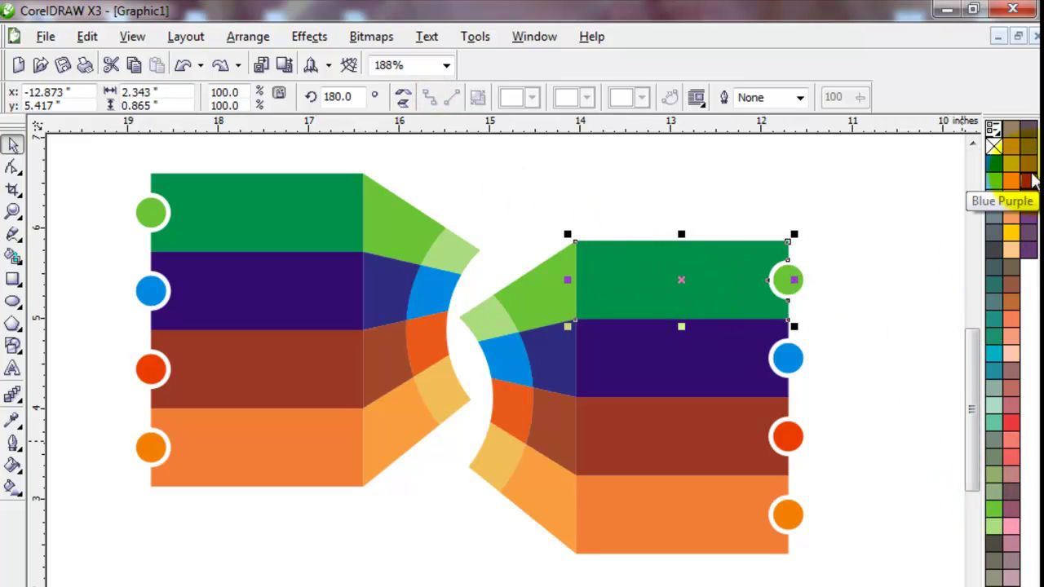
click(1027, 181)
Step: Make the top right circle and upper wedge pink, and the arc segment light pink
click(891, 260)
click(789, 282)
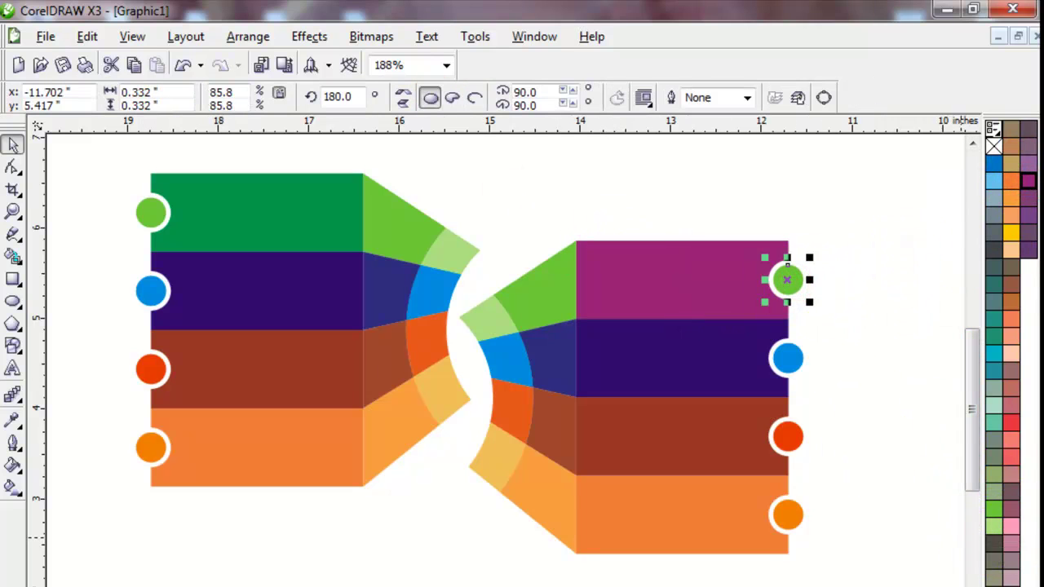
scroll(1011, 350, up, 4)
click(833, 367)
click(549, 286)
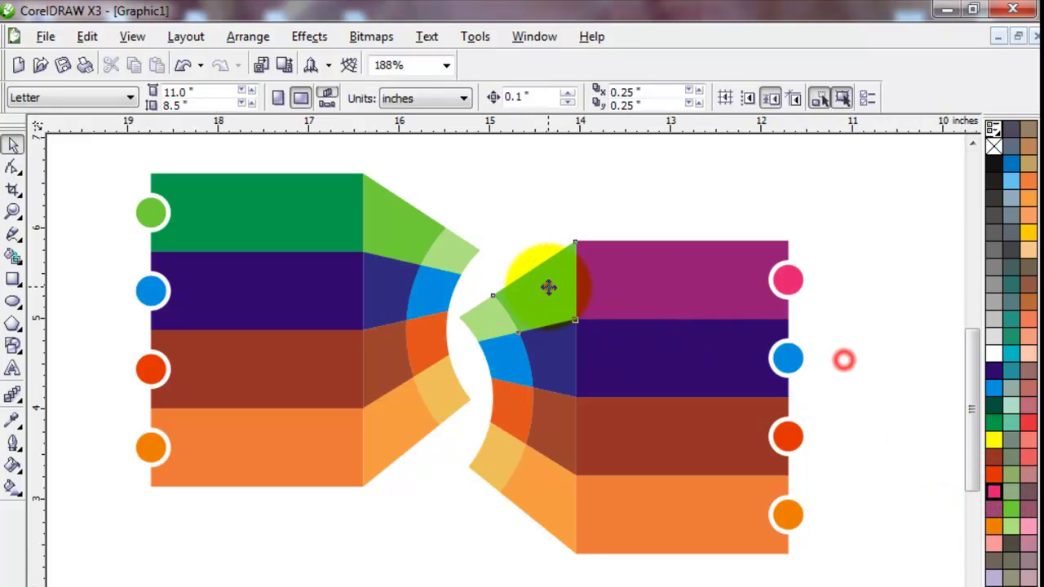
click(993, 490)
click(478, 325)
click(1029, 510)
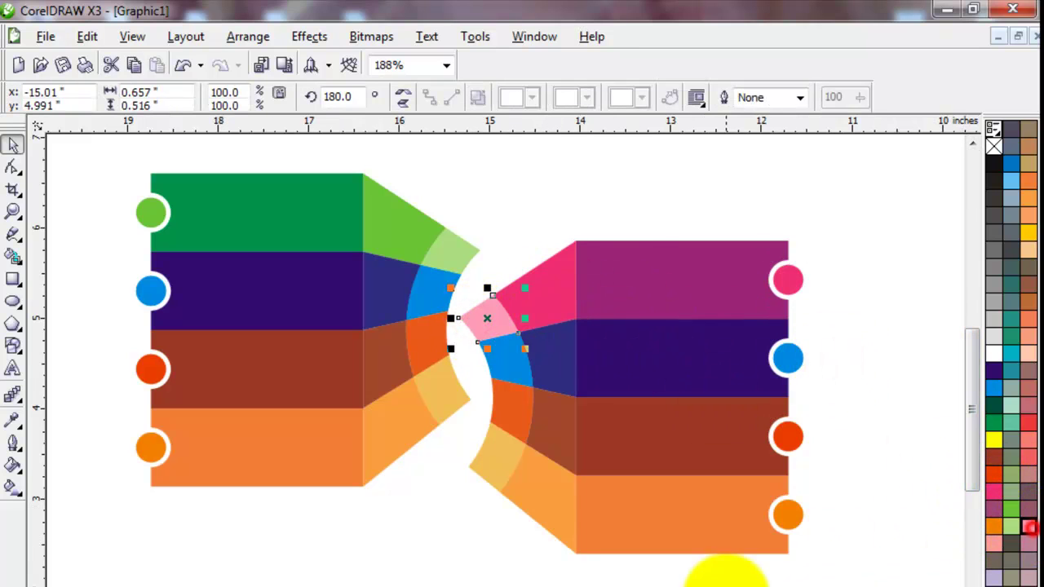
Step: Fill the second band navy, its wedge turquoise and its arc segment light teal
click(701, 352)
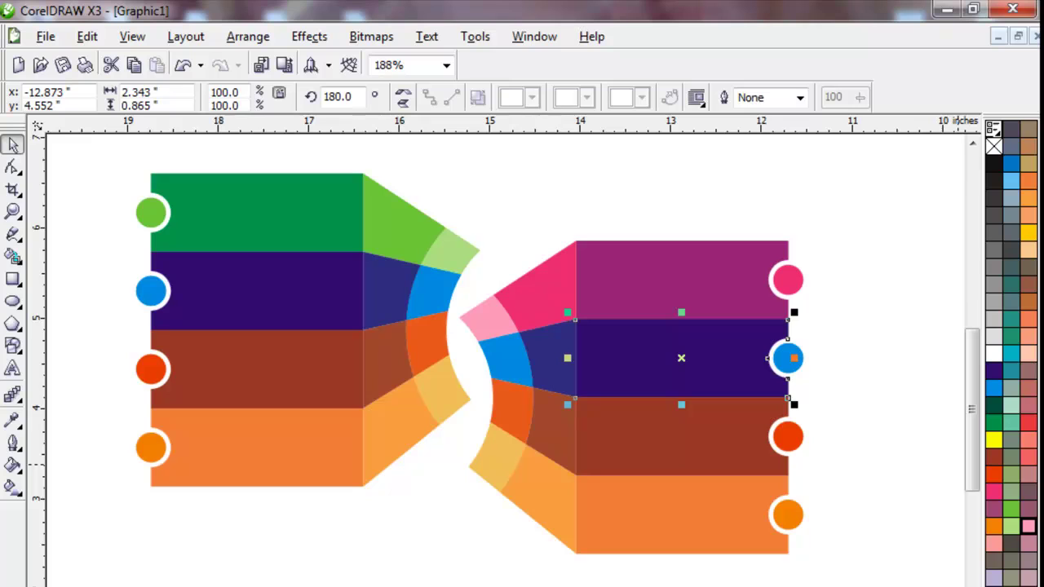
click(996, 371)
click(887, 368)
click(598, 575)
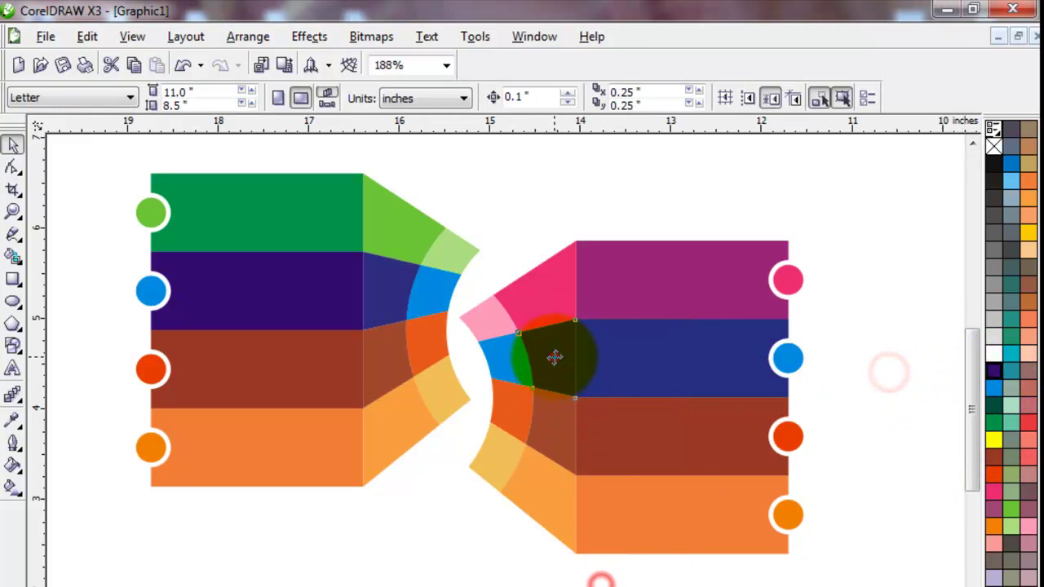
click(553, 358)
click(1011, 367)
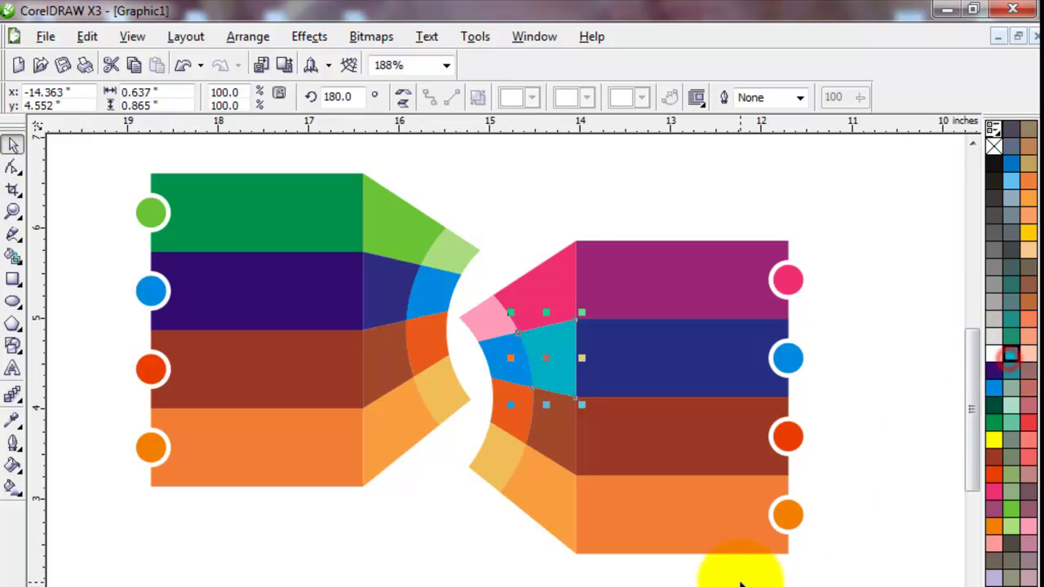
click(722, 570)
click(510, 359)
click(1010, 357)
click(903, 362)
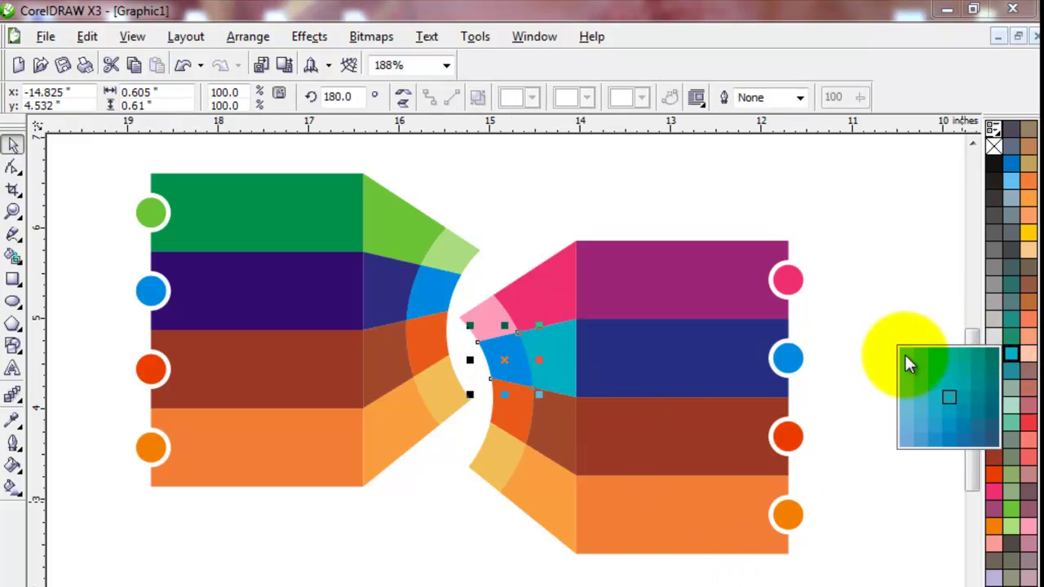
Step: Fill the third band dark teal and its wedge and arc segments light mint
click(685, 457)
click(1011, 371)
click(555, 434)
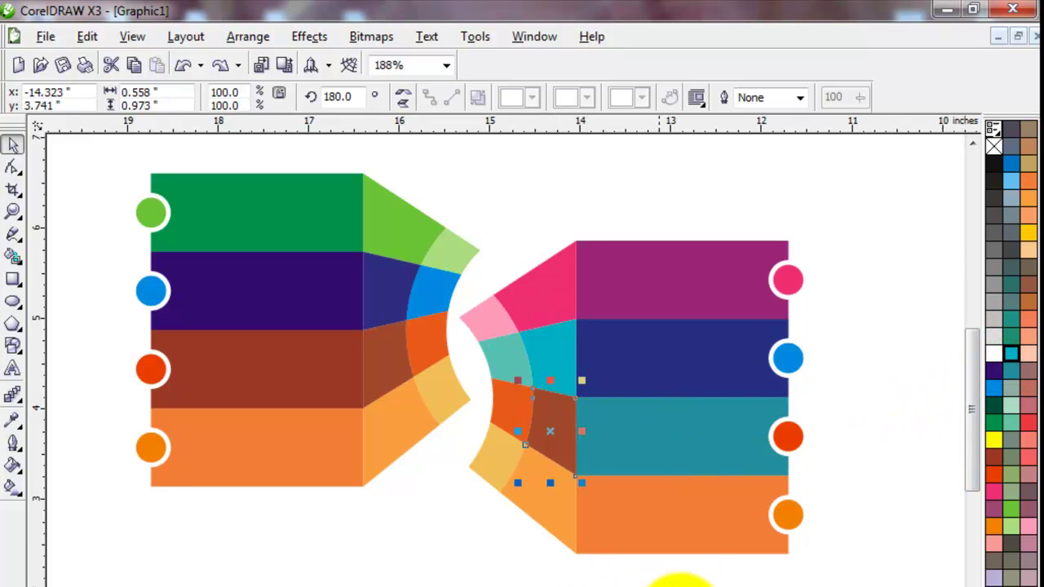
click(1011, 406)
click(522, 456)
click(513, 414)
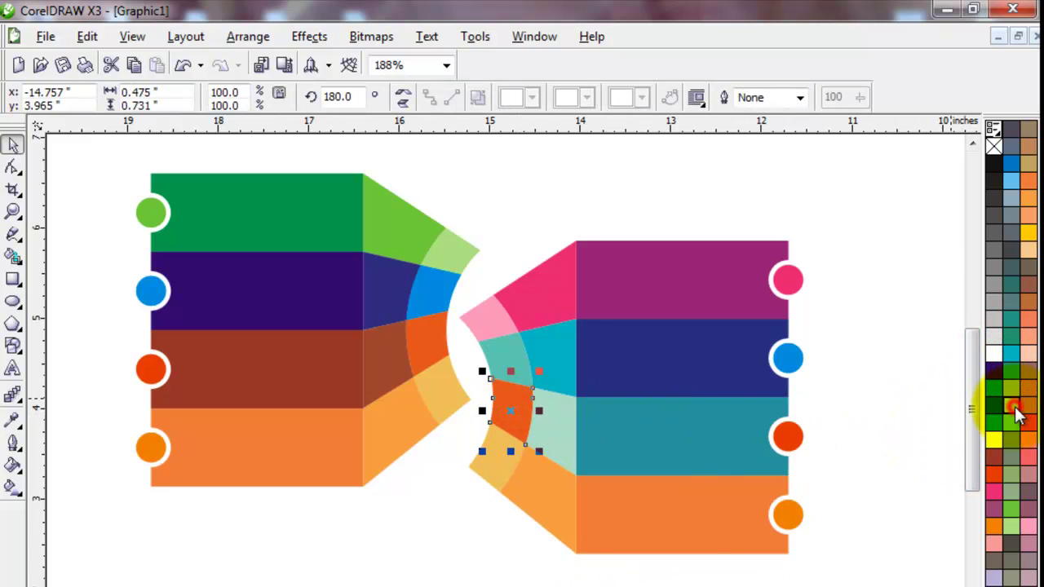
drag(1011, 405, 920, 419)
click(556, 438)
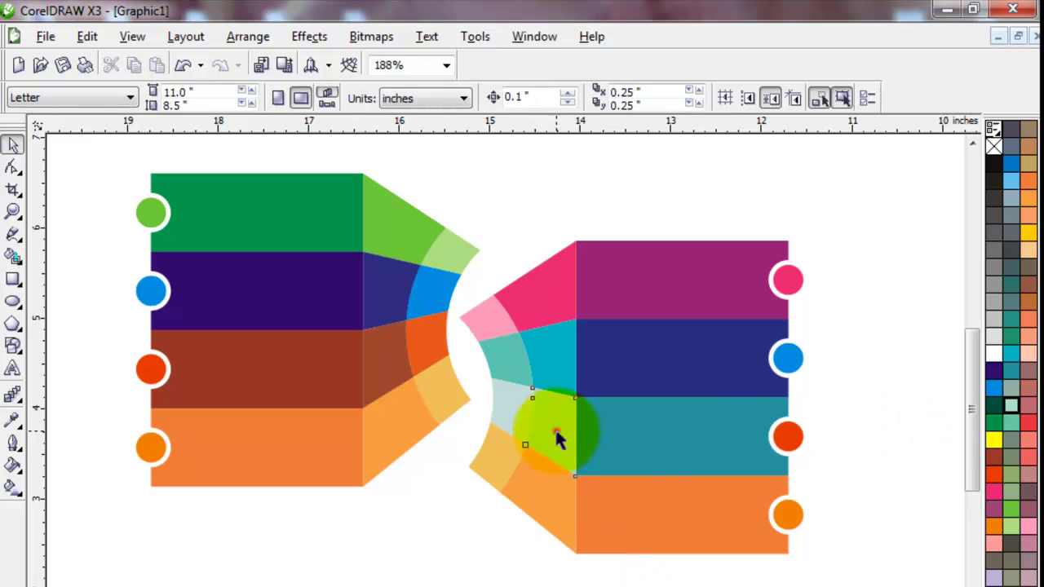
click(552, 426)
click(500, 408)
click(1011, 405)
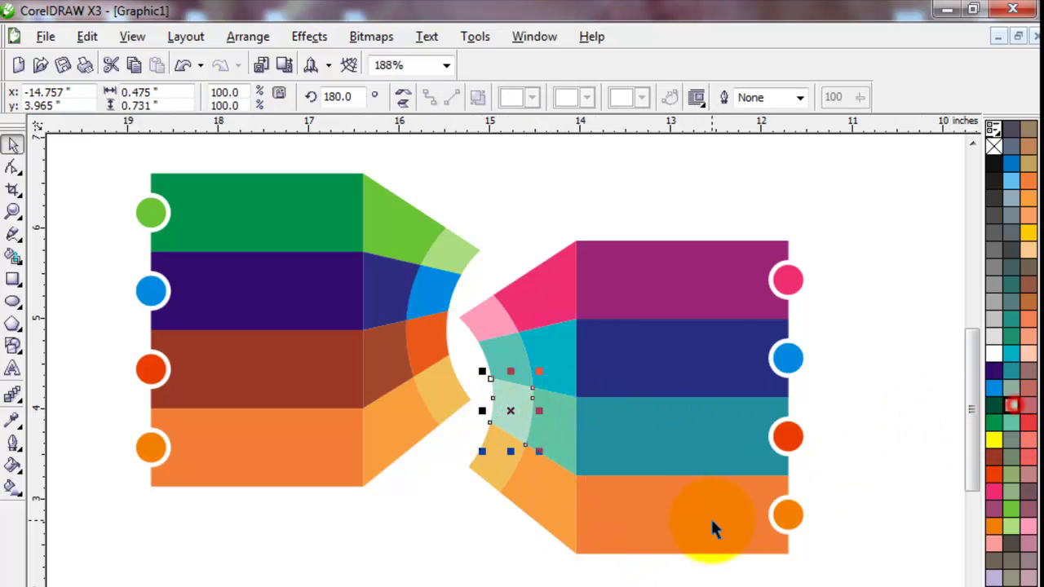
key(Escape)
Step: Fill the bottom band red and its outer wedge and inner arc segment salmon
click(670, 530)
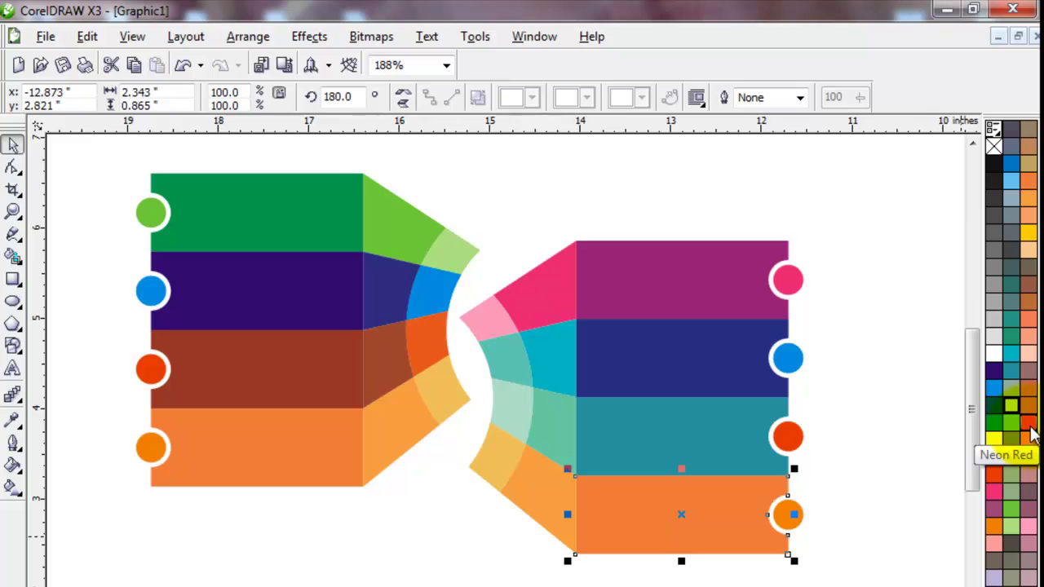
click(1028, 423)
click(815, 559)
click(536, 497)
click(1027, 444)
click(493, 459)
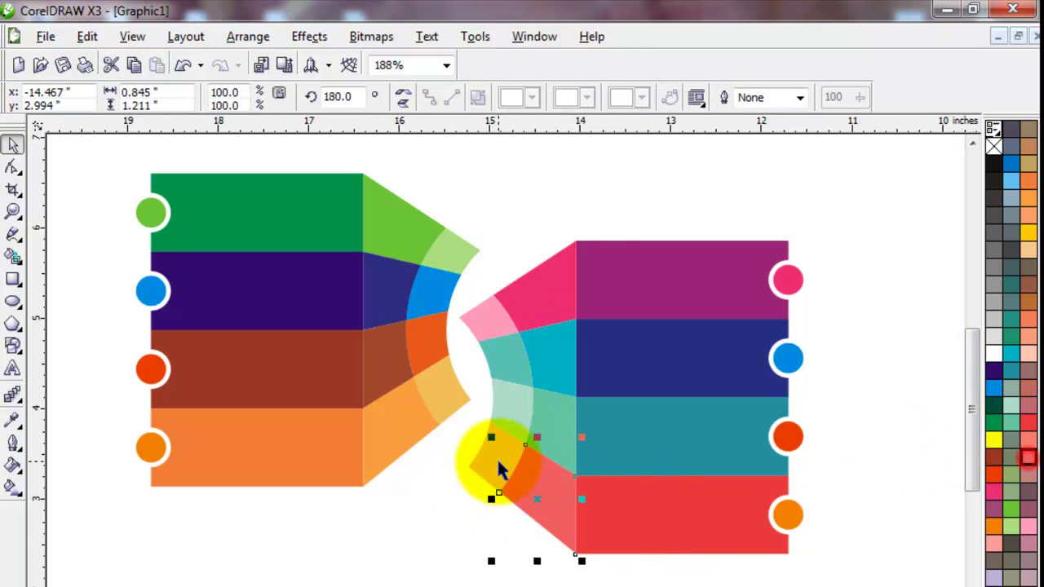
click(1023, 441)
click(693, 574)
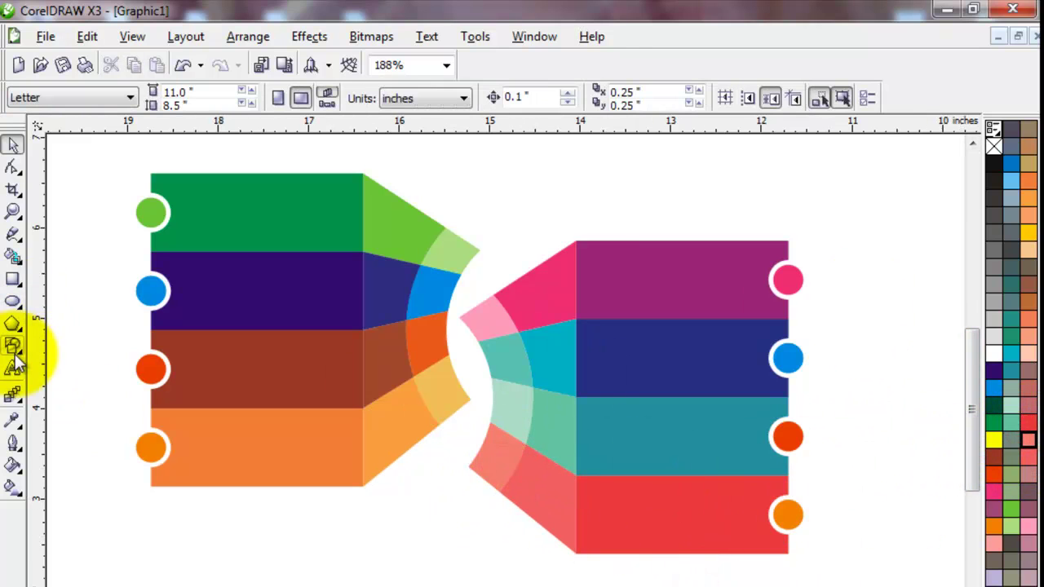
click(12, 369)
Step: Type the number 1 beside the green circle and zoom in on it
click(114, 208)
text(1)
click(14, 145)
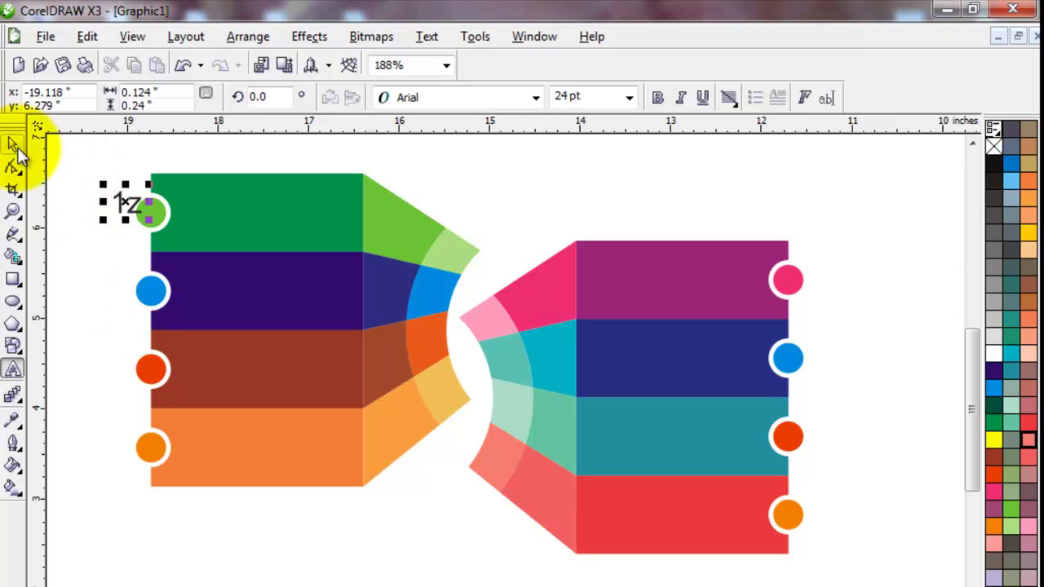
key(z)
drag(84, 177, 195, 235)
Step: Shrink the number 1, make it bold and move it onto the green circle
click(12, 145)
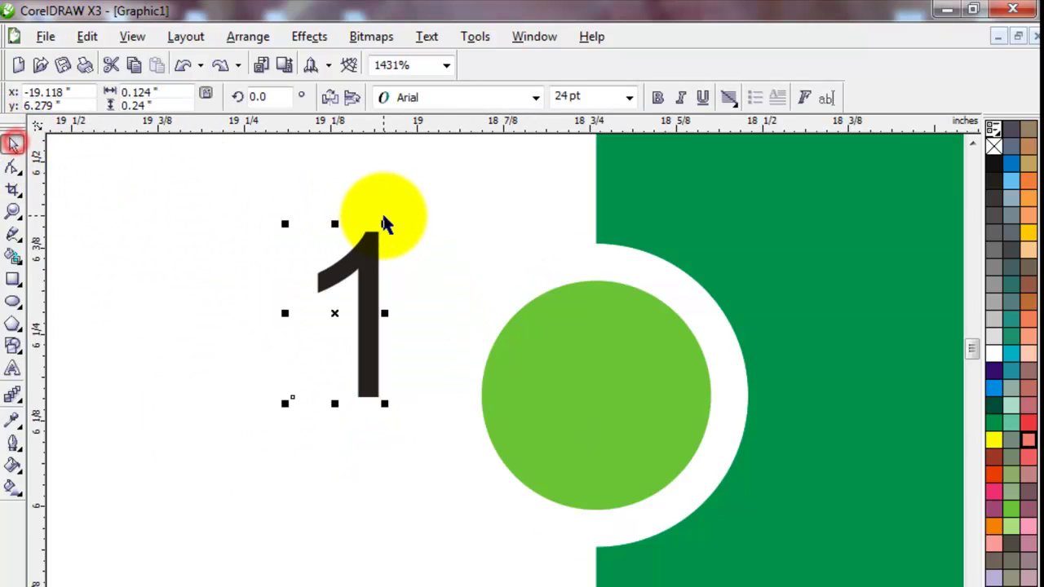
drag(384, 222, 381, 264)
click(658, 97)
drag(346, 297, 595, 371)
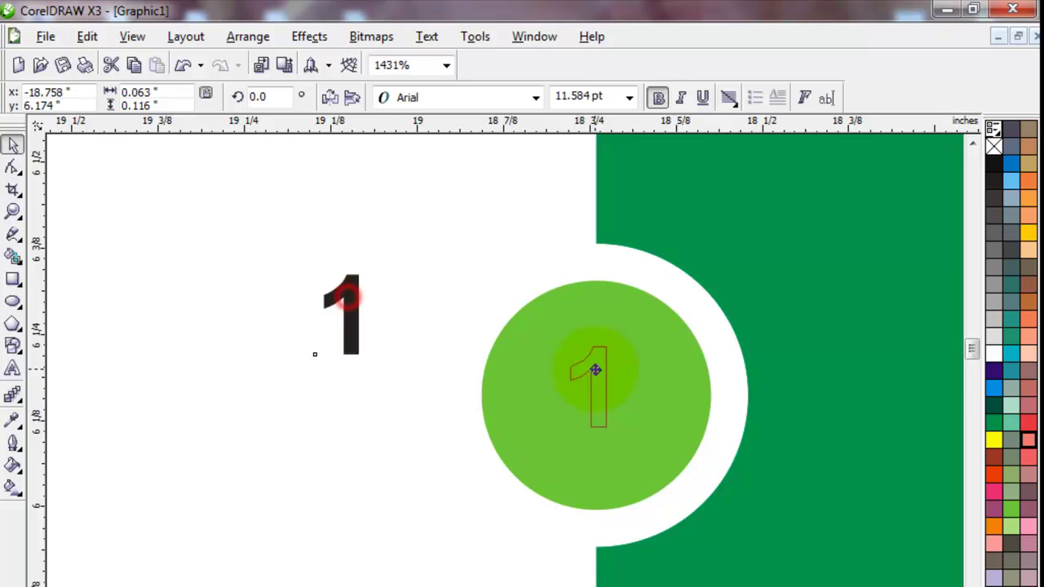
drag(626, 327, 627, 329)
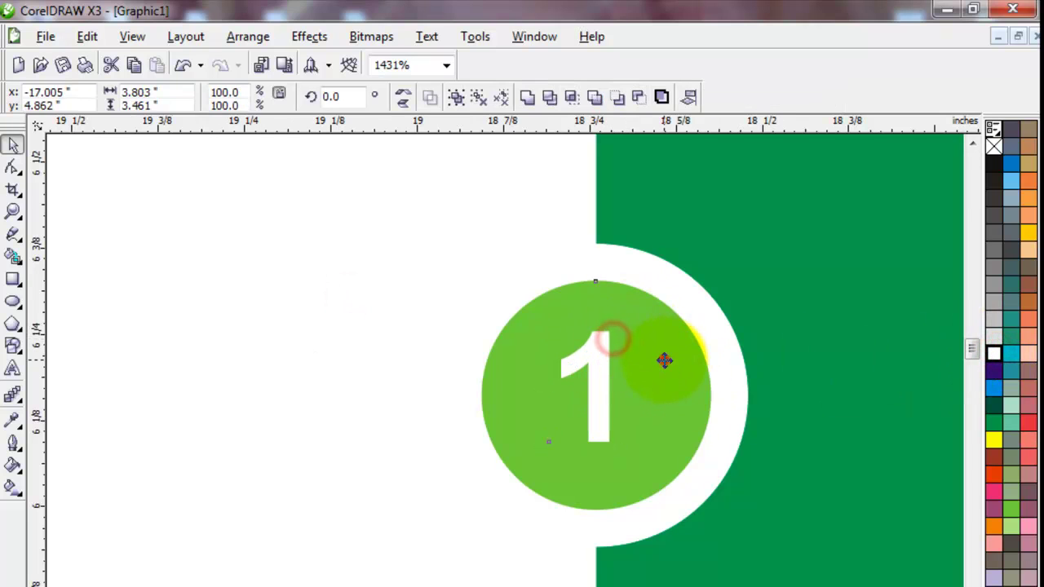
Step: Centre the 1 horizontally and vertically on the green circle
click(350, 317)
click(589, 356)
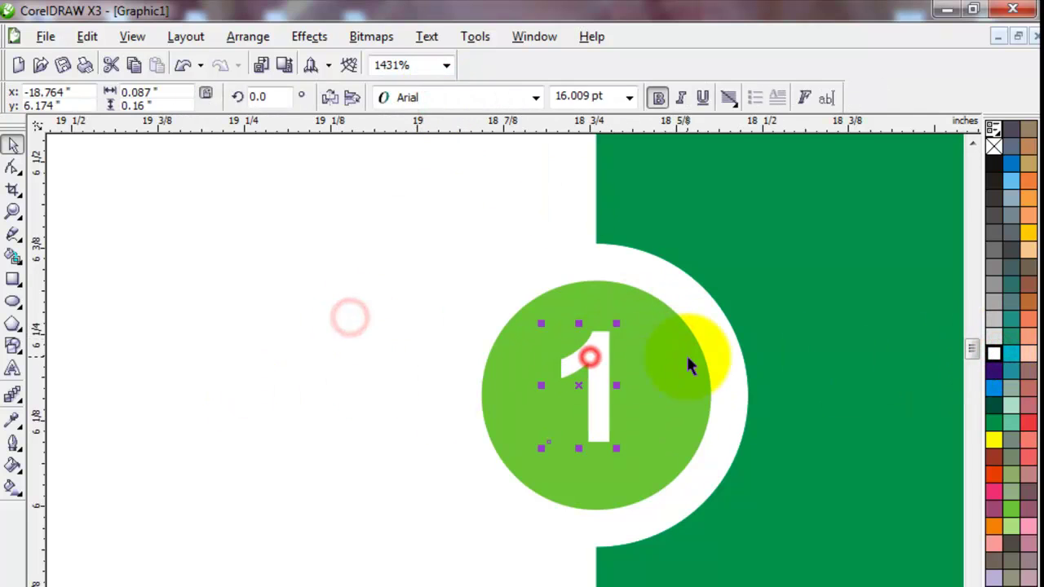
shift+click(683, 358)
key(c)
key(e)
click(413, 431)
Step: Copy the number 1 down onto the blue circle
scroll(549, 426, down, 2)
scroll(475, 408, down, 3)
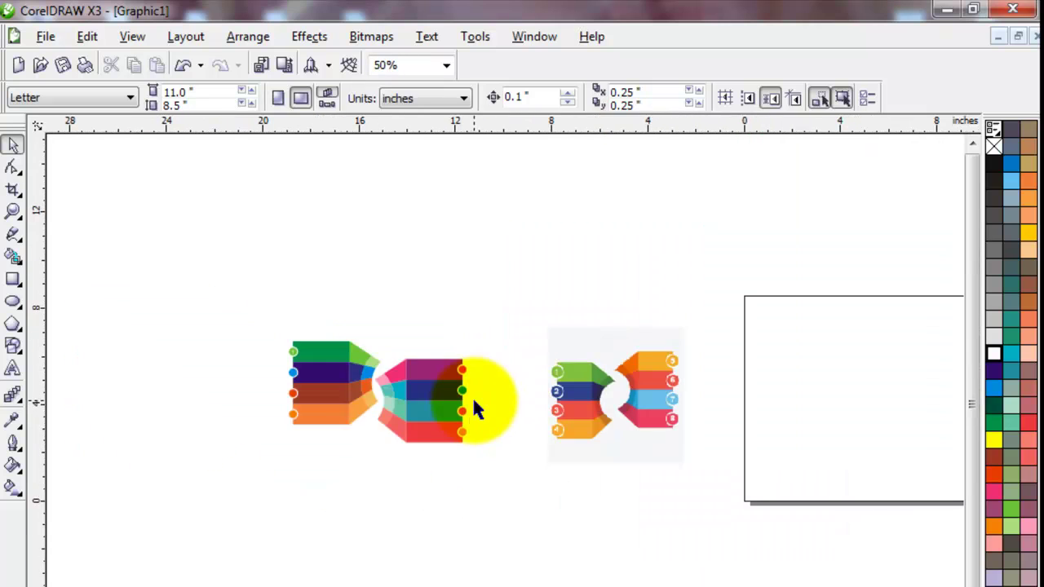
key(x)
key(z)
drag(256, 311, 511, 480)
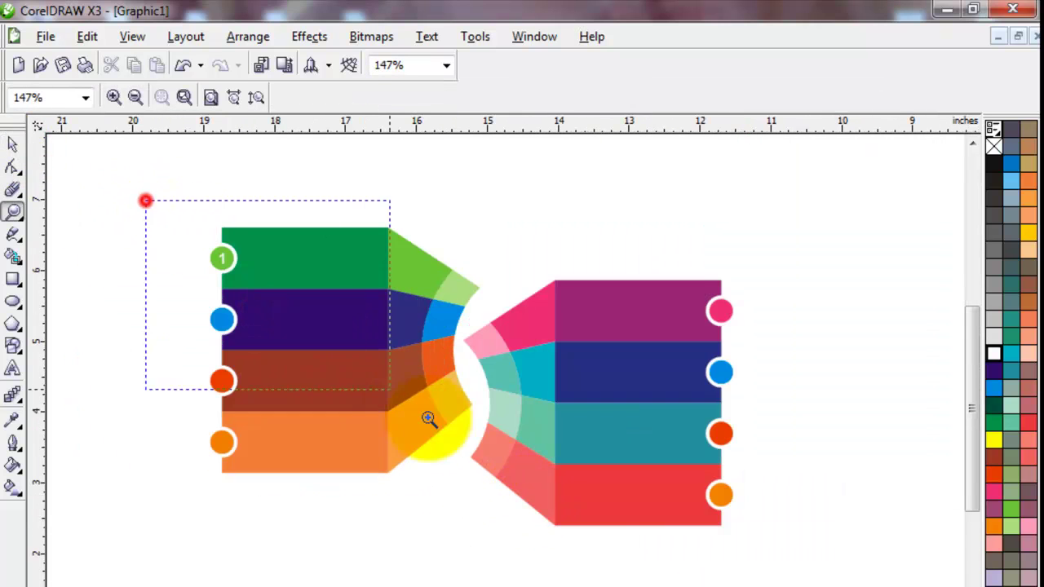
drag(144, 198, 426, 419)
click(12, 144)
drag(166, 212, 166, 293)
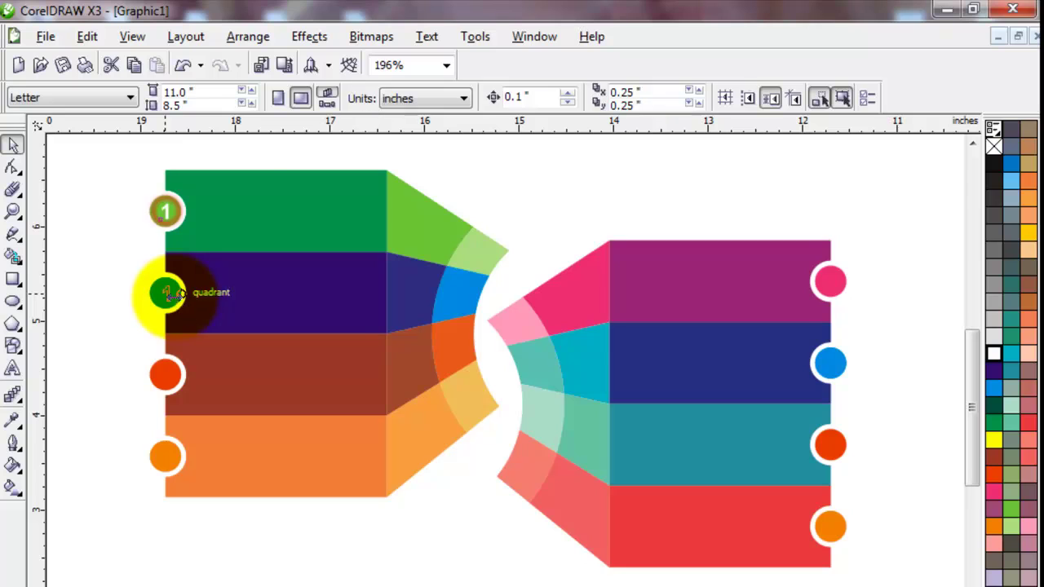
click(117, 346)
Step: Change the copied number on the blue circle to 2
click(164, 292)
double_click(165, 295)
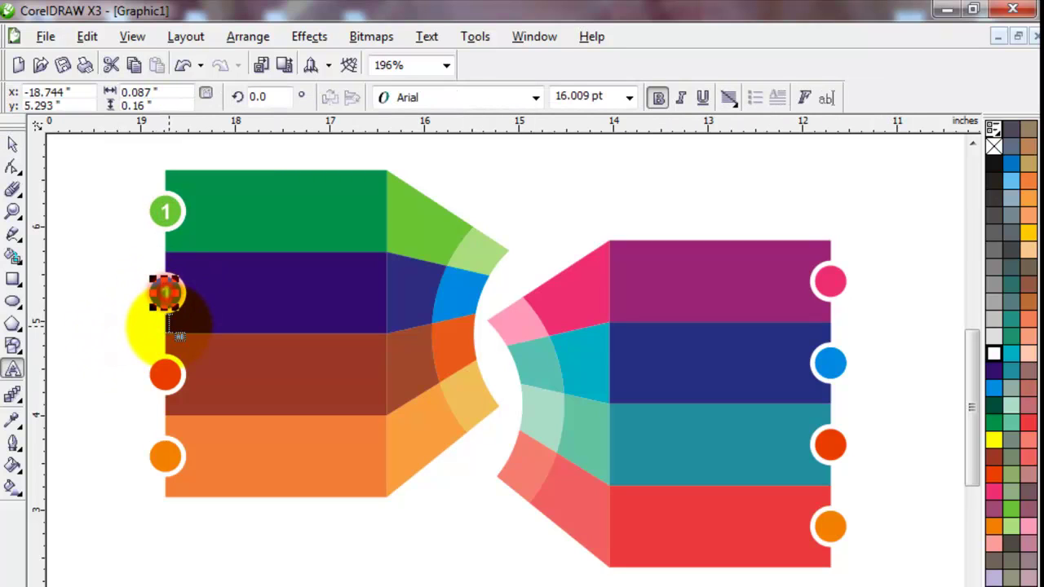
text(2)
click(12, 144)
click(165, 294)
click(79, 293)
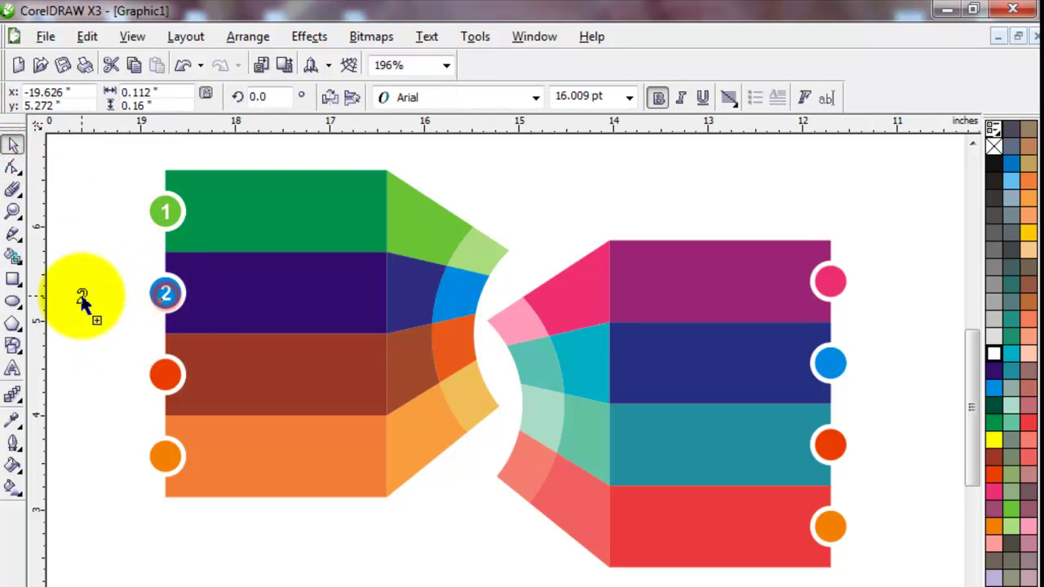
Step: Enter numbers 3–8 left of the stack; place 3 and 4 on the red and orange circles
click(993, 158)
double_click(86, 292)
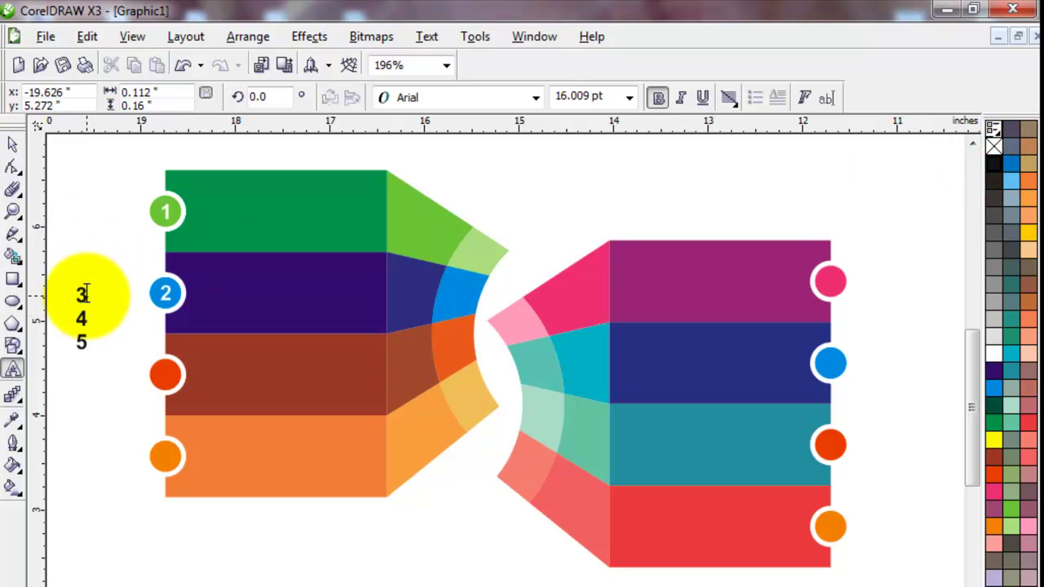
click(17, 143)
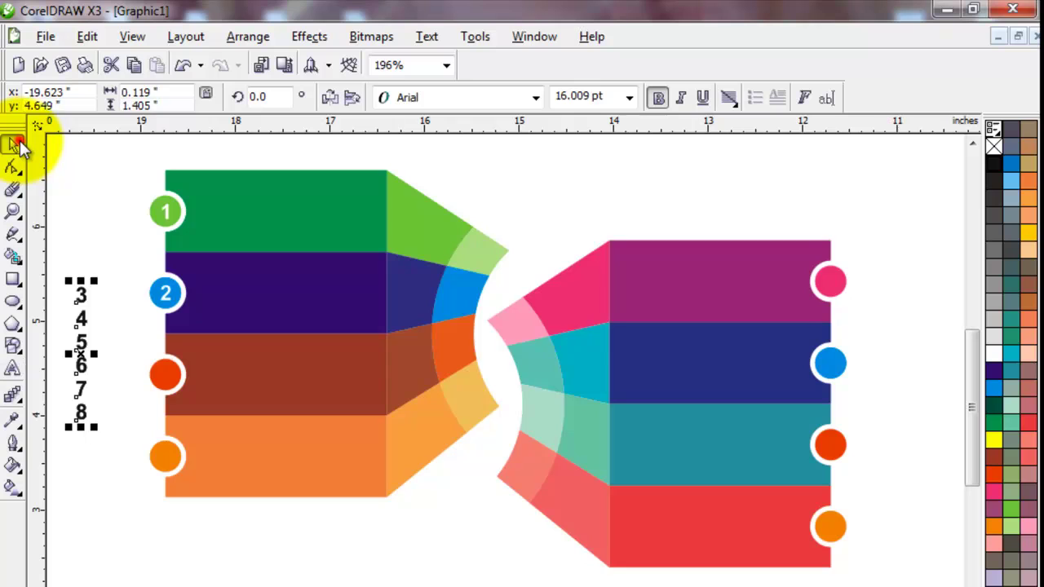
drag(82, 295, 159, 371)
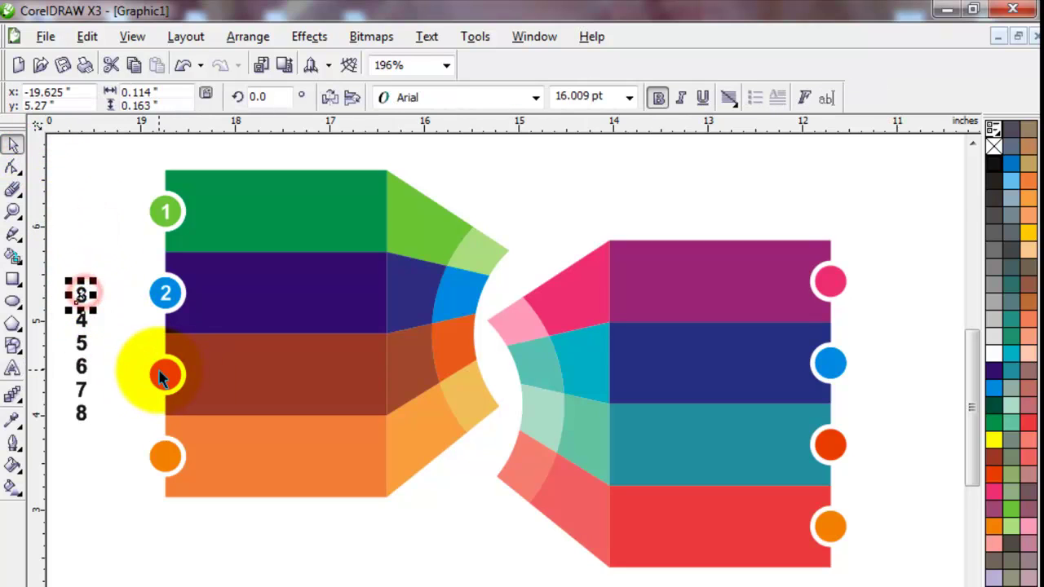
drag(81, 319, 165, 453)
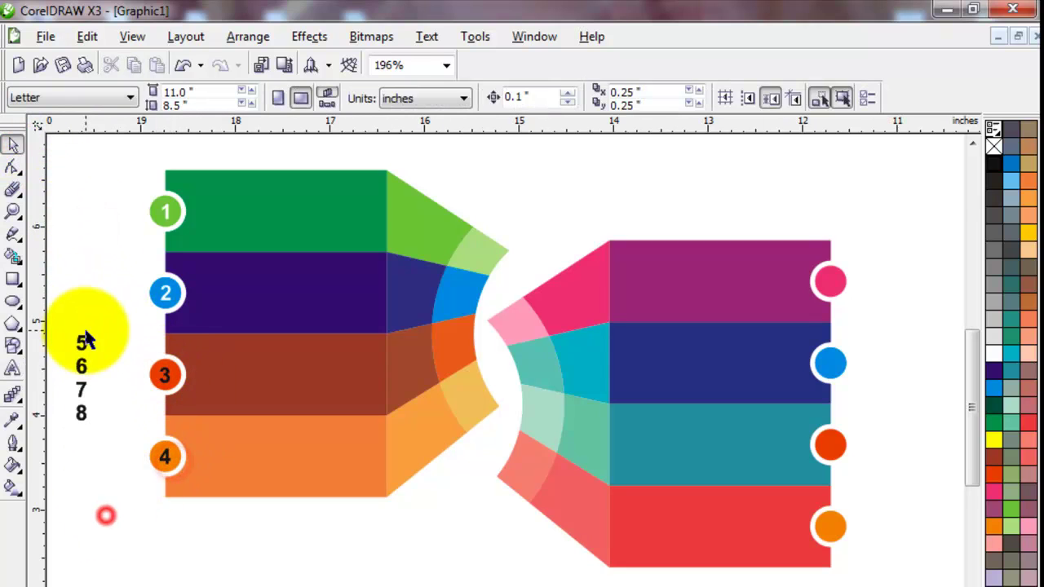
Step: Place numbers 5, 6, 7 and 8 on the right-hand circles
drag(82, 342, 821, 293)
click(351, 563)
drag(79, 366, 829, 362)
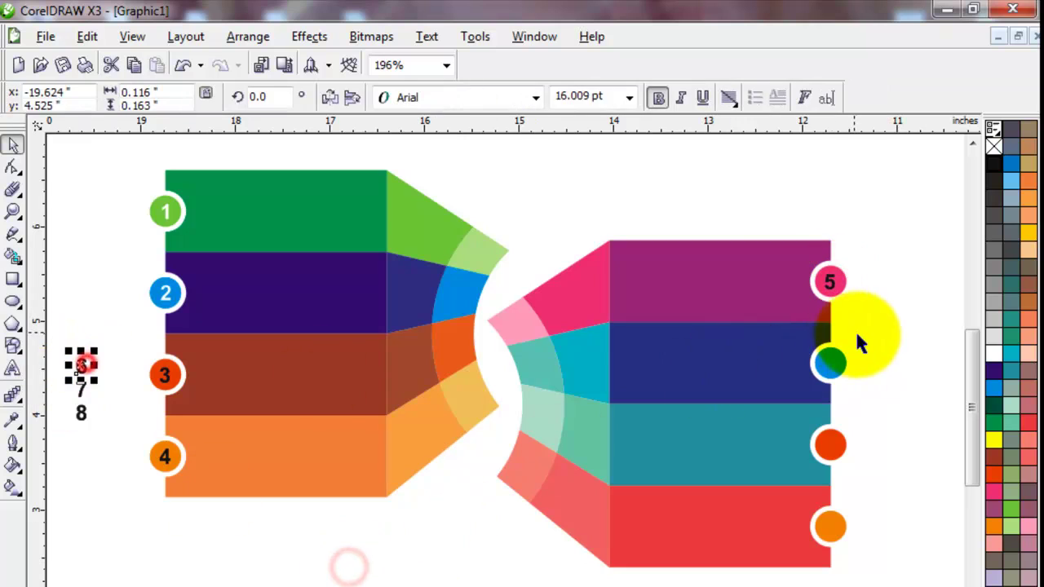
drag(82, 390, 829, 444)
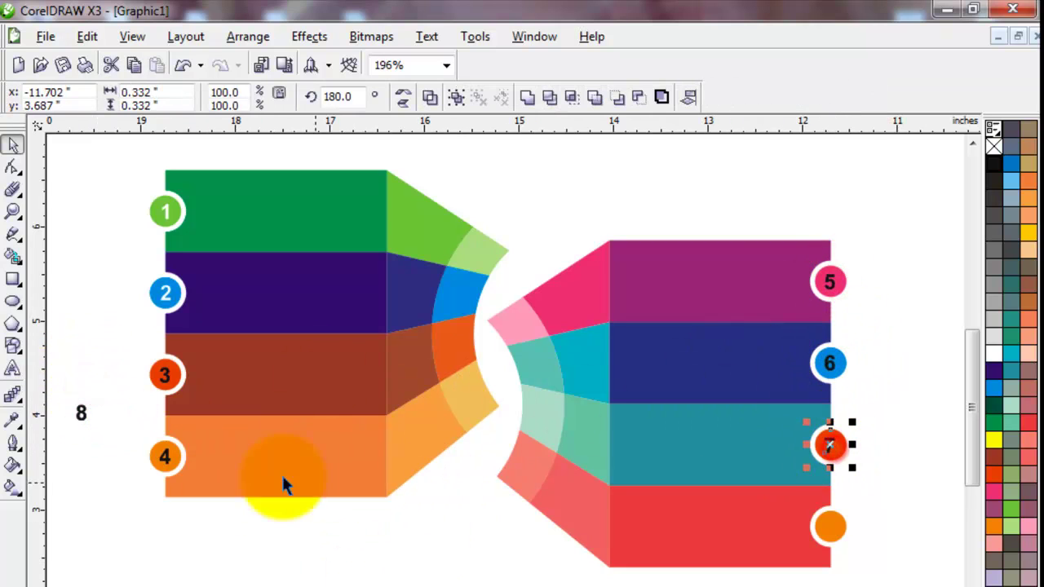
click(81, 414)
drag(81, 414, 829, 526)
click(514, 577)
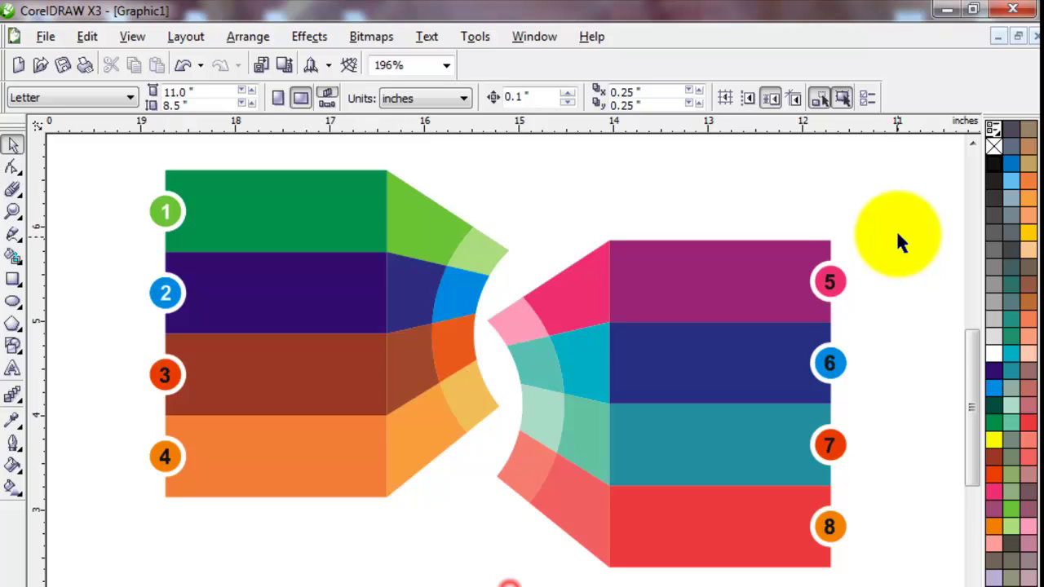
Step: Colour numbers 5–8 and 2–4 white
drag(897, 231, 821, 571)
click(995, 354)
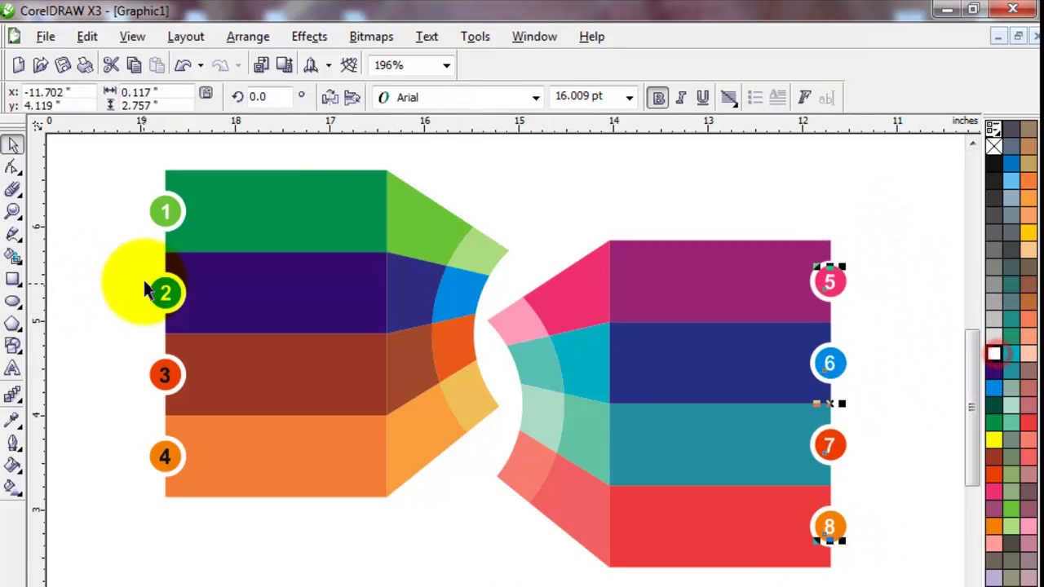
drag(119, 271, 147, 421)
drag(174, 516, 175, 517)
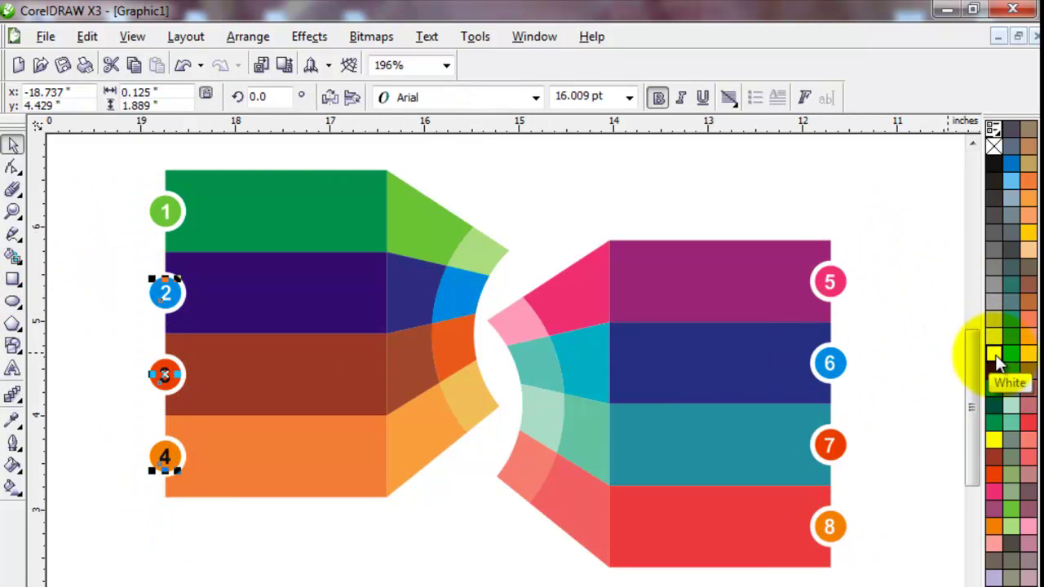
click(994, 356)
click(548, 198)
Step: Select the AMIR ACADEMY heading and body text together
scroll(310, 156, up, 5)
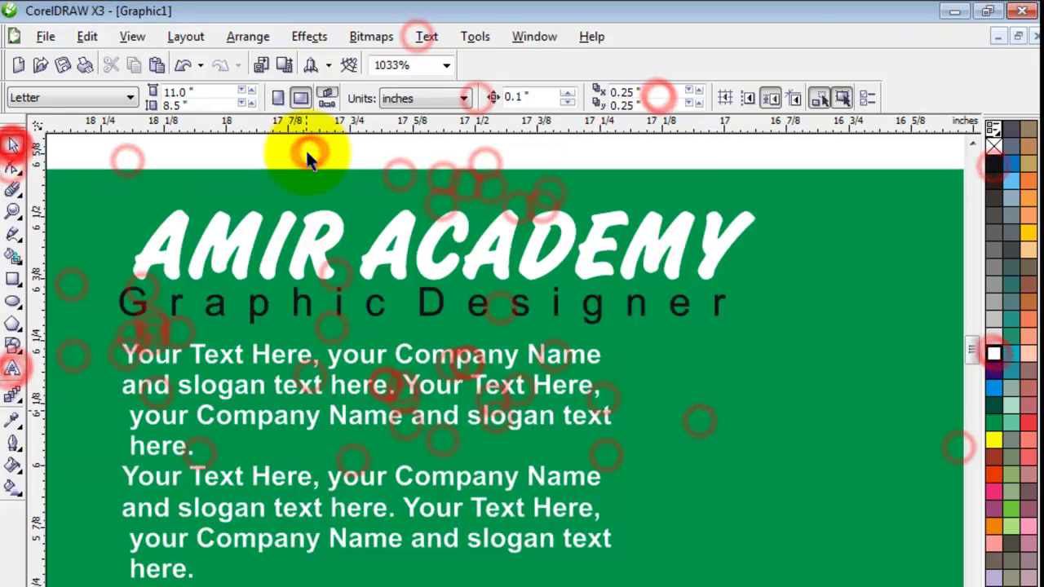
scroll(571, 424, down, 3)
drag(337, 280, 631, 514)
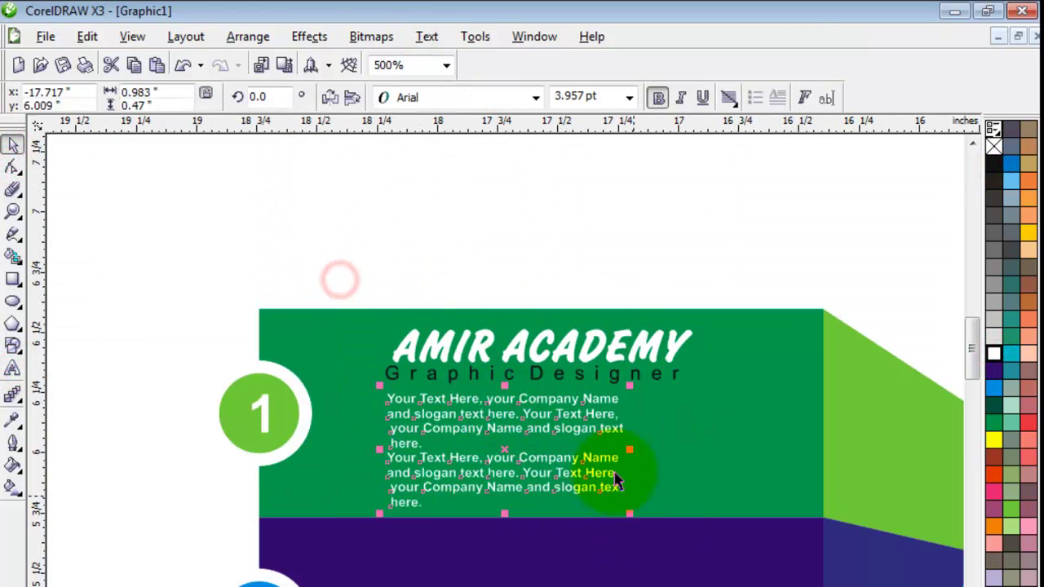
click(454, 226)
drag(375, 381, 681, 570)
drag(726, 277, 581, 520)
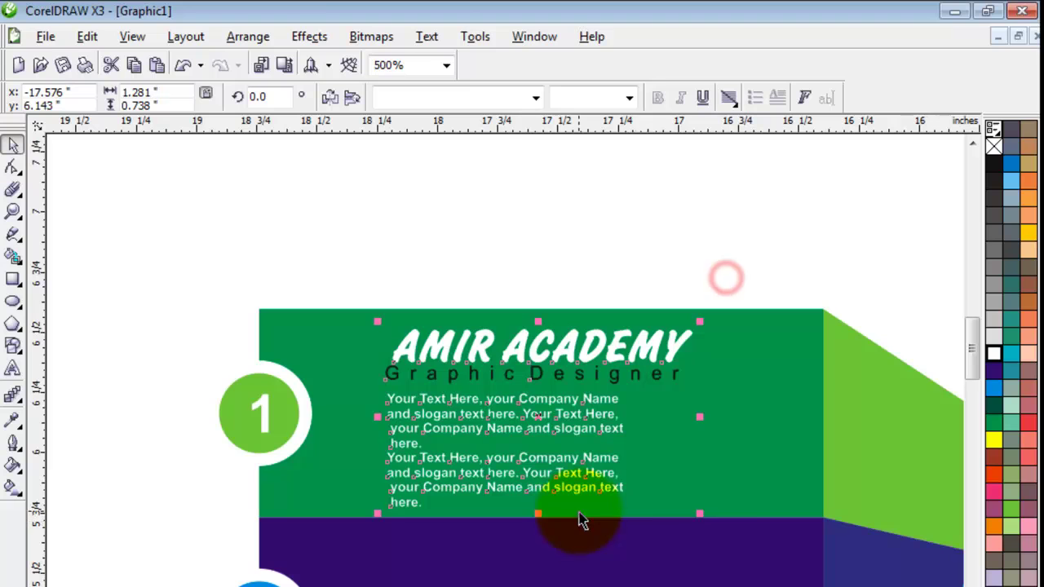
scroll(664, 512, down, 5)
click(624, 427)
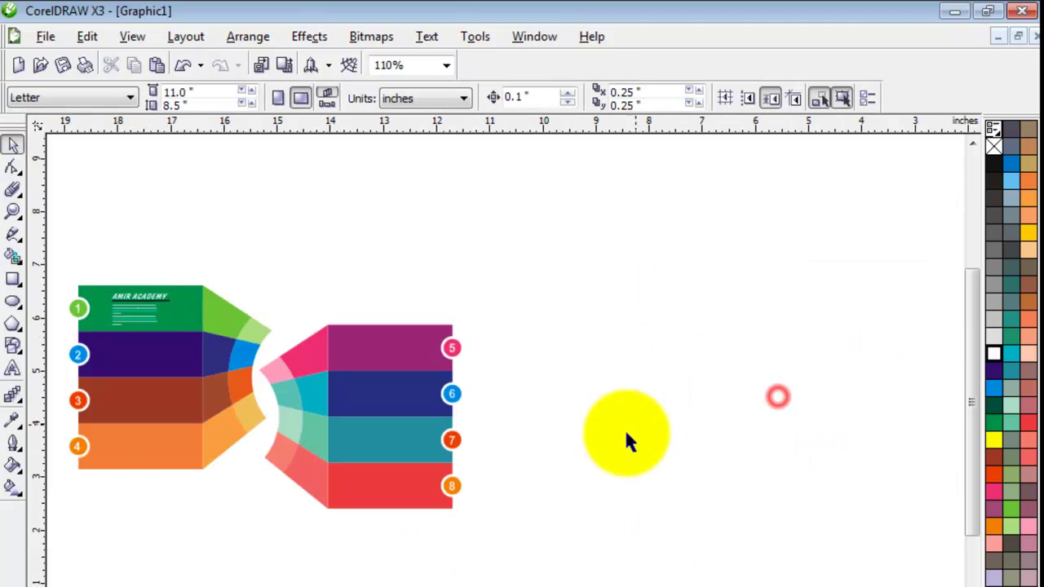
scroll(575, 475, up, 3)
Step: Scale the AMIR ACADEMY text block down and move it into the top of band 1
drag(298, 144, 144, 291)
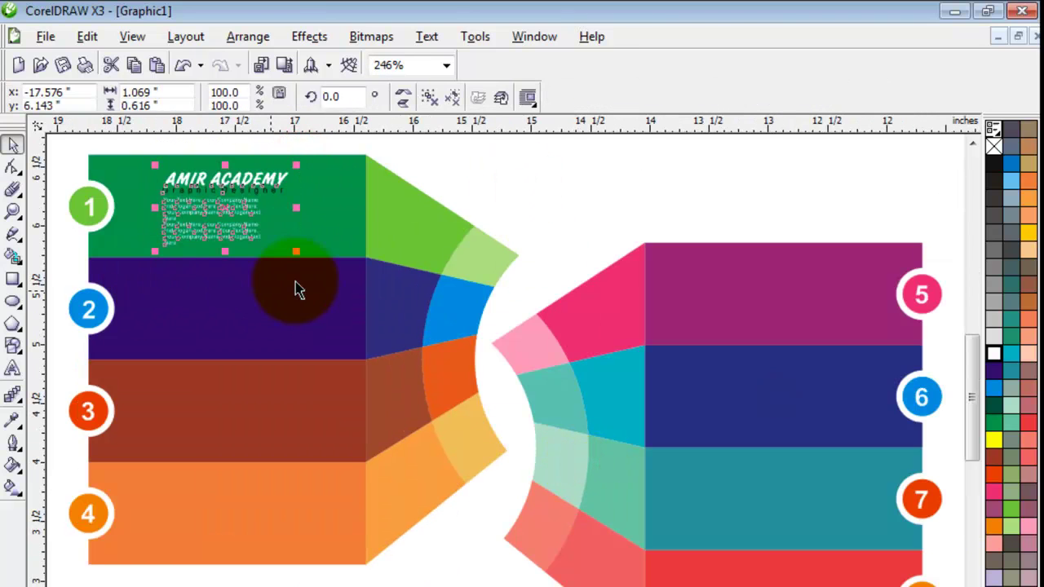
drag(292, 249, 269, 233)
drag(235, 201, 194, 189)
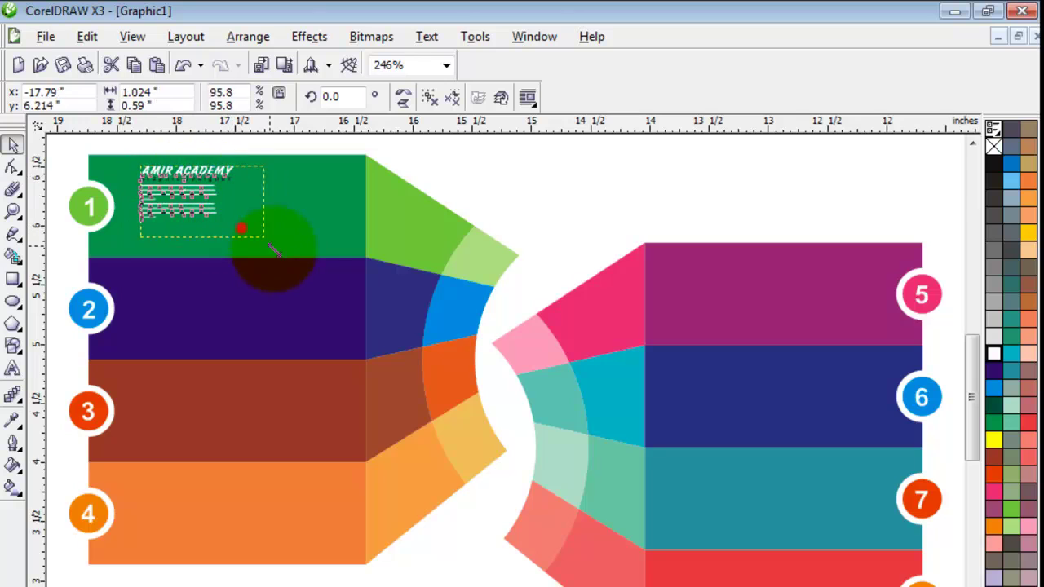
drag(279, 265, 278, 244)
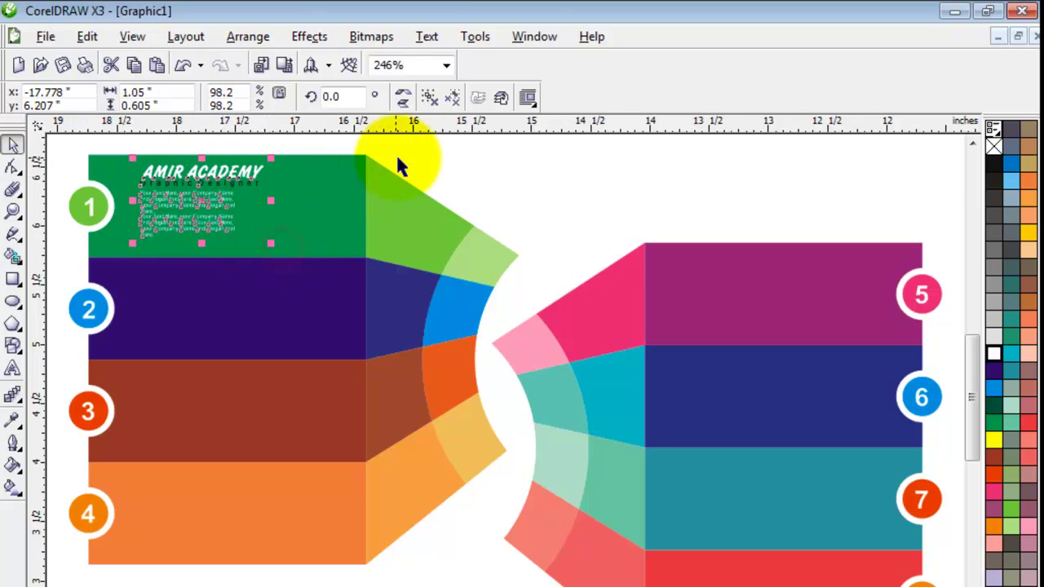
click(494, 167)
Step: Delete the second paragraph of body text, leaving one paragraph in band 1
click(245, 237)
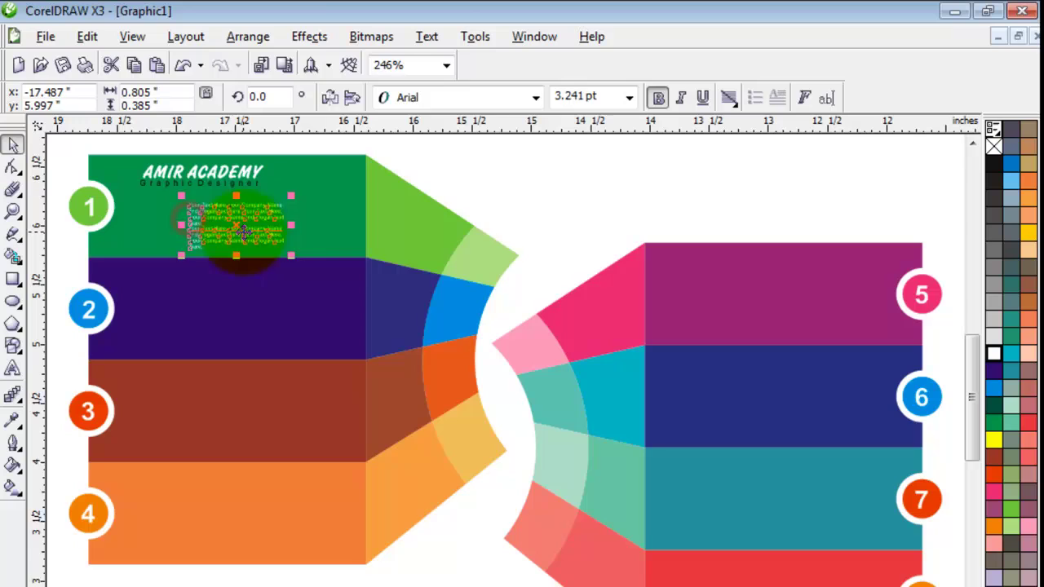
double_click(208, 208)
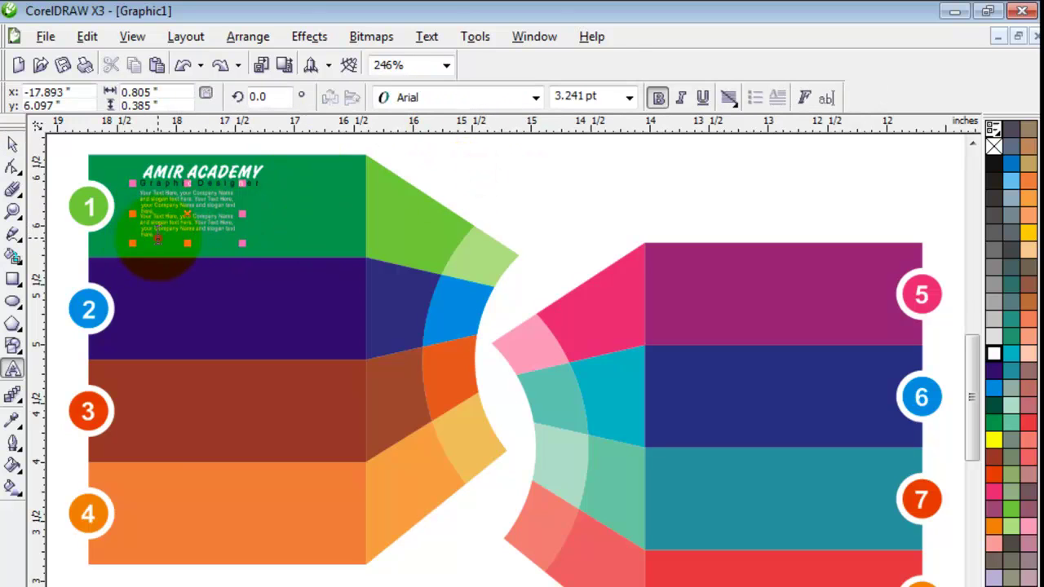
key(Delete)
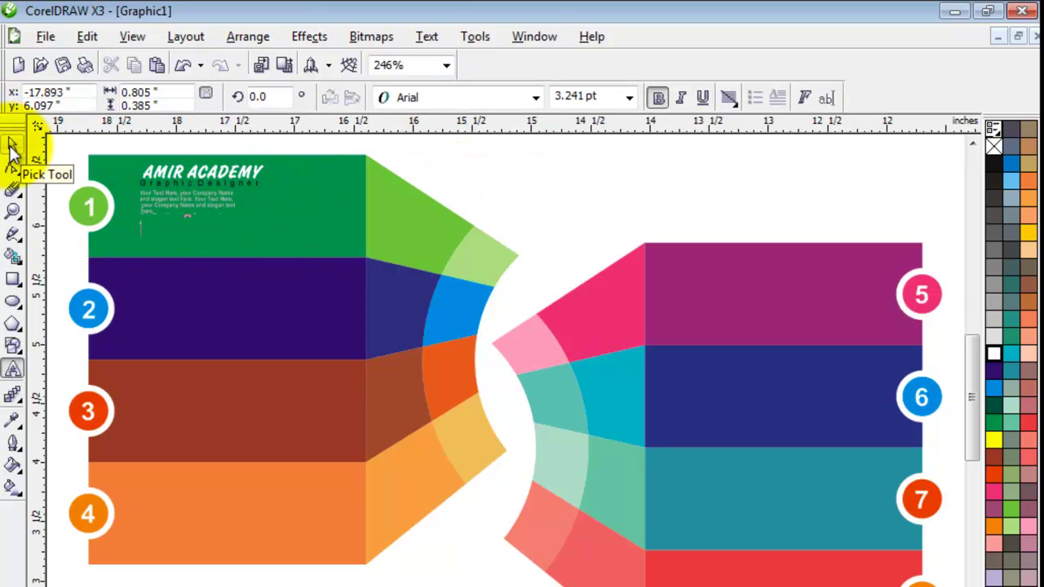
click(10, 149)
click(414, 172)
drag(287, 147, 184, 236)
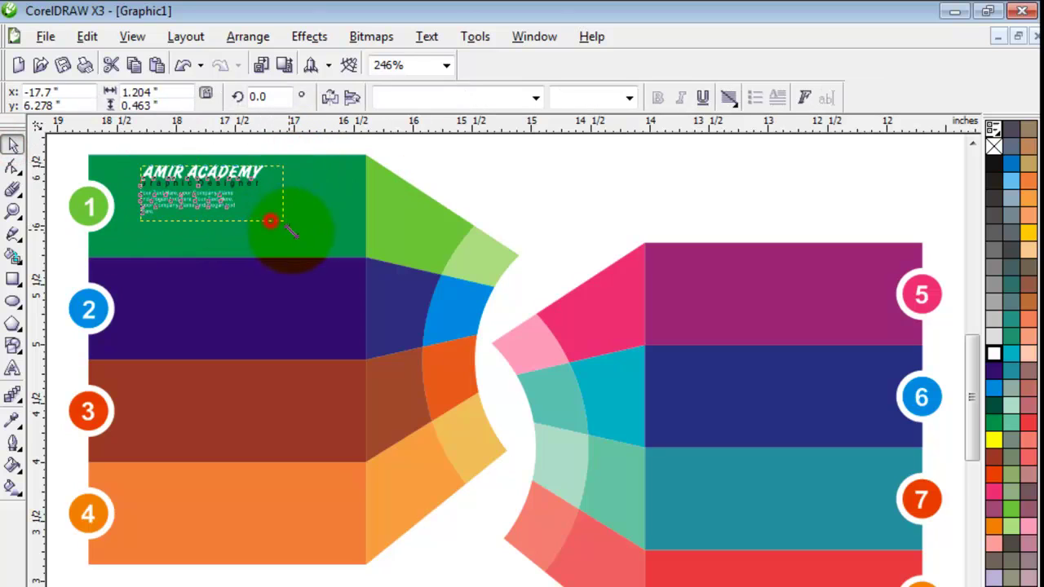
drag(281, 222, 249, 235)
Step: Copy the AMIR ACADEMY block into bands 2–4, then copy all four into bands 5–8
drag(199, 186, 197, 451)
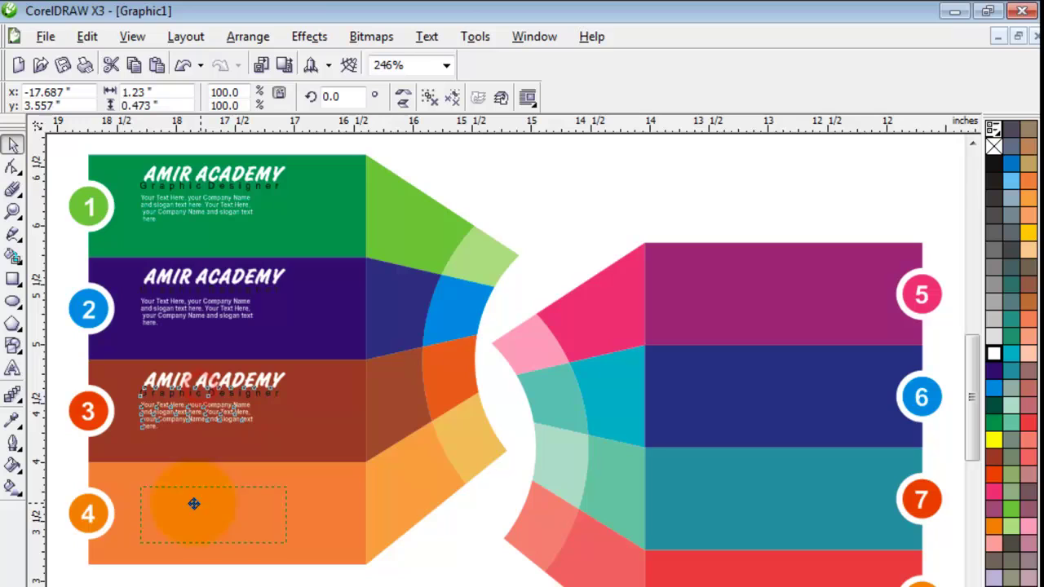
drag(194, 504, 193, 504)
drag(308, 140, 128, 534)
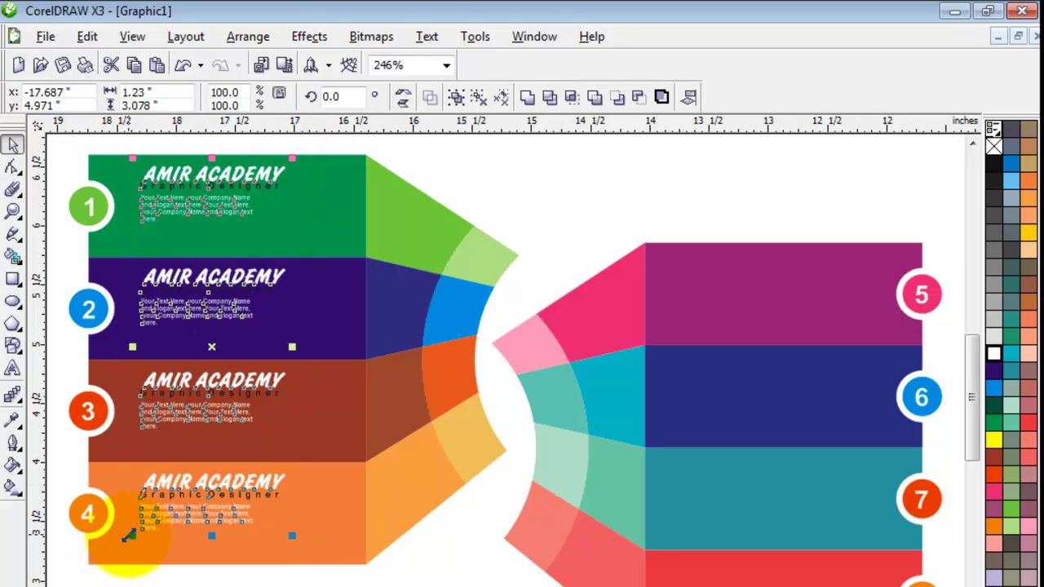
drag(179, 208, 777, 303)
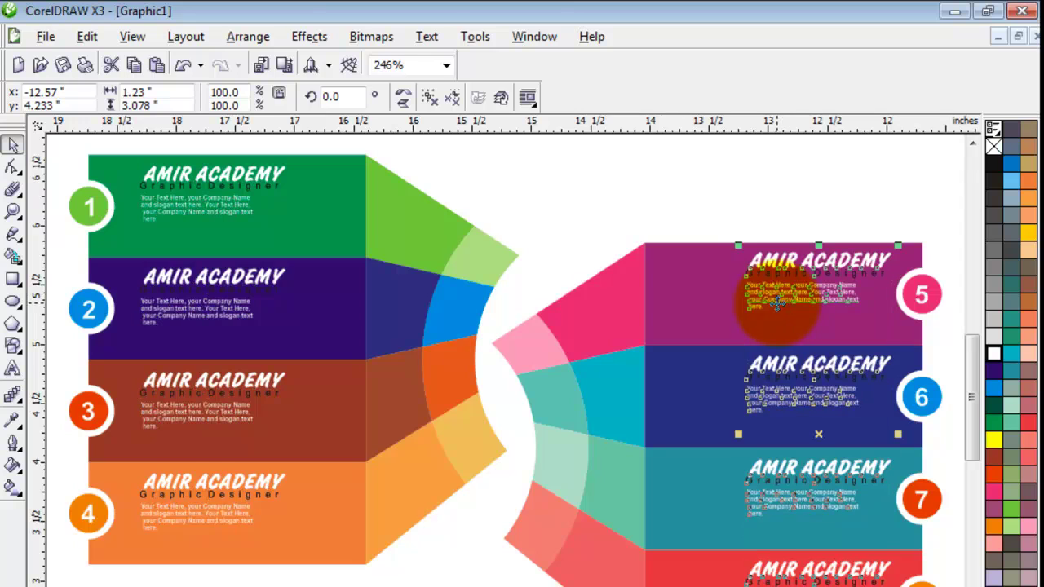
click(718, 187)
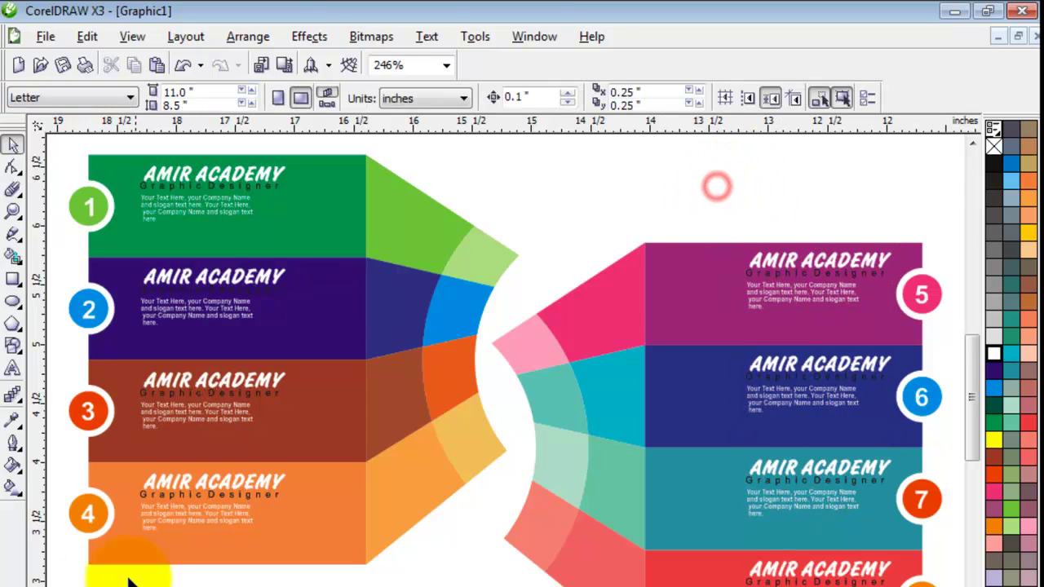
click(12, 369)
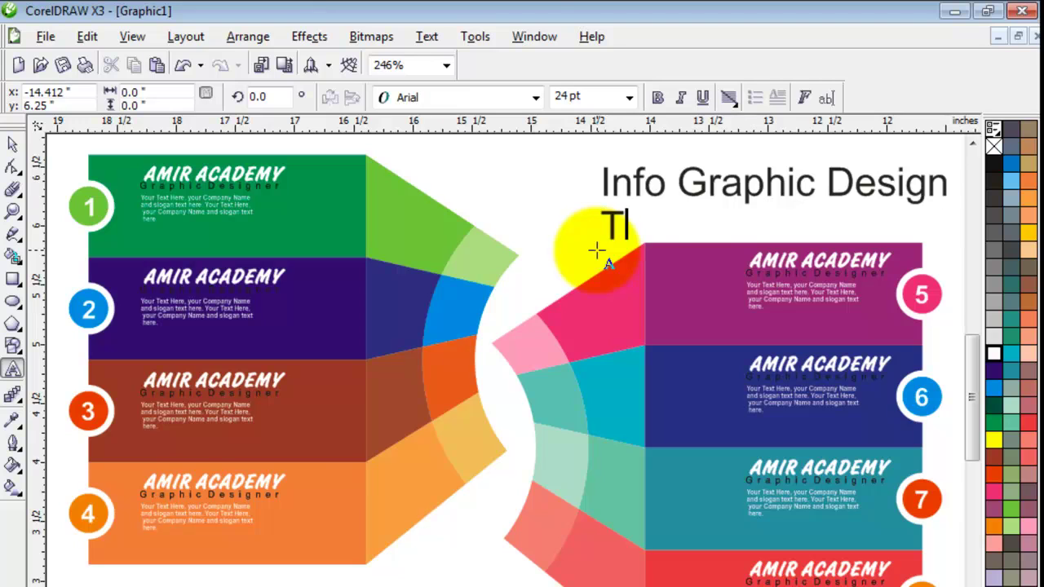
Step: Correct 'Tamplete' to 'Template' and finish the title with 'Academy'
click(726, 235)
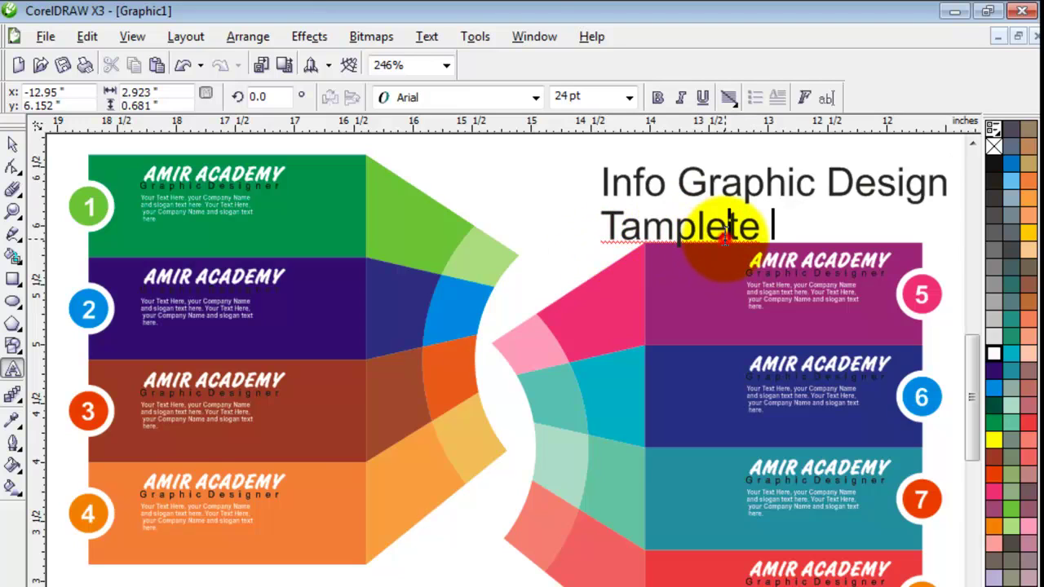
right_click(641, 222)
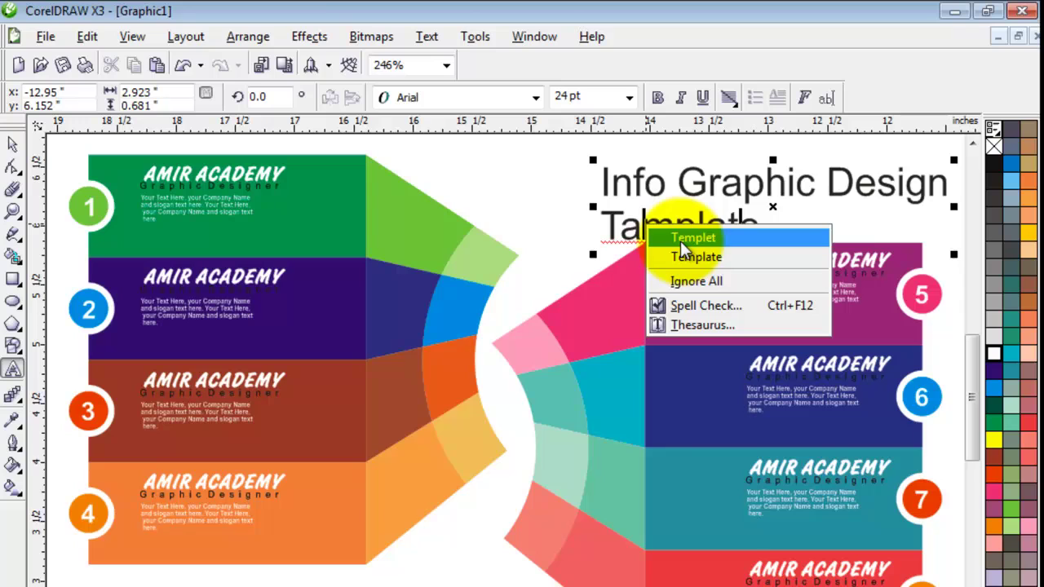
click(690, 256)
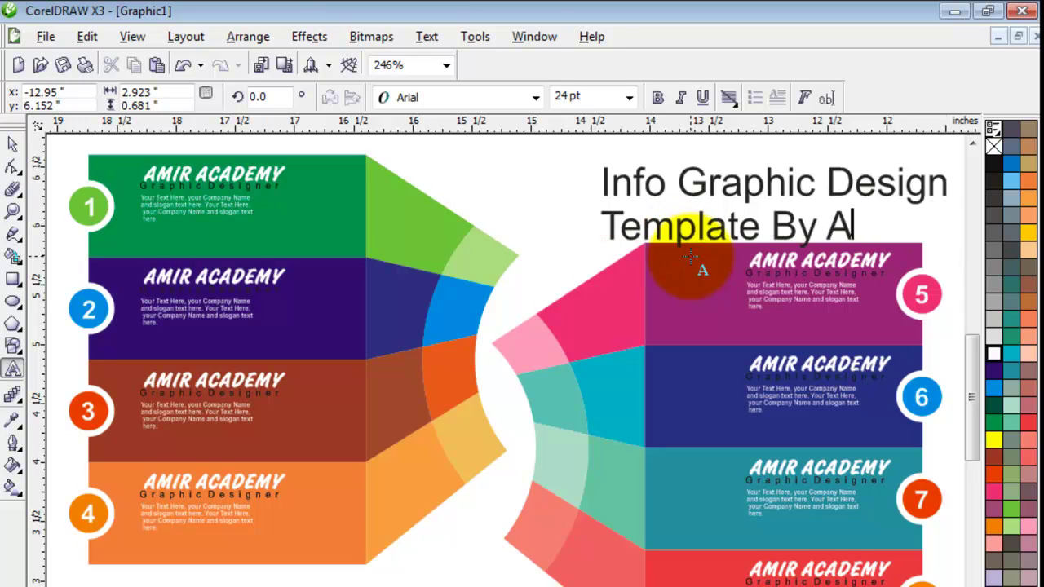
text(mir Academy)
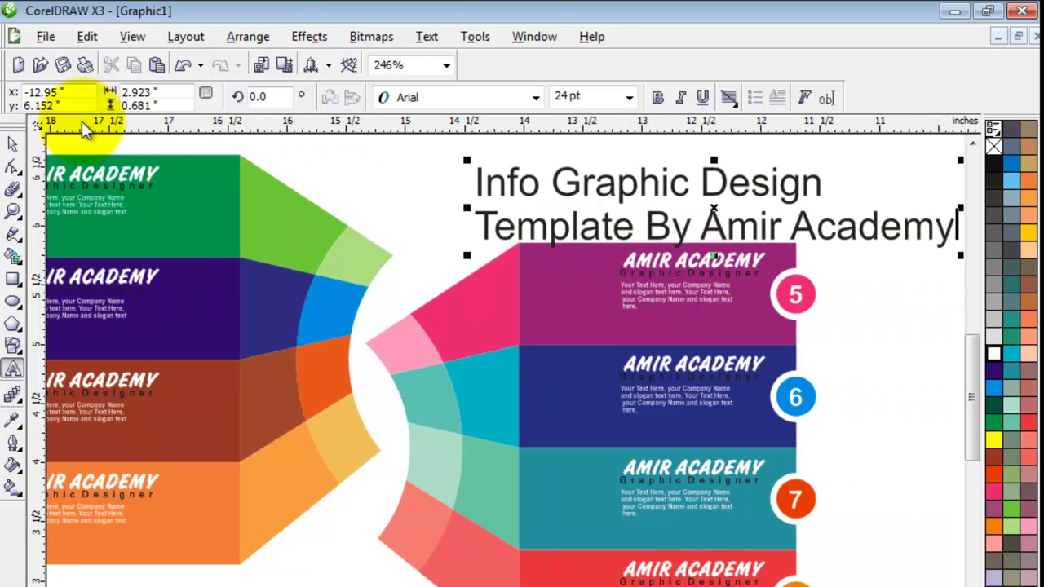
click(12, 143)
Step: Make the title bold, scale it down and place it above the right-hand stack
click(657, 98)
drag(468, 254, 568, 233)
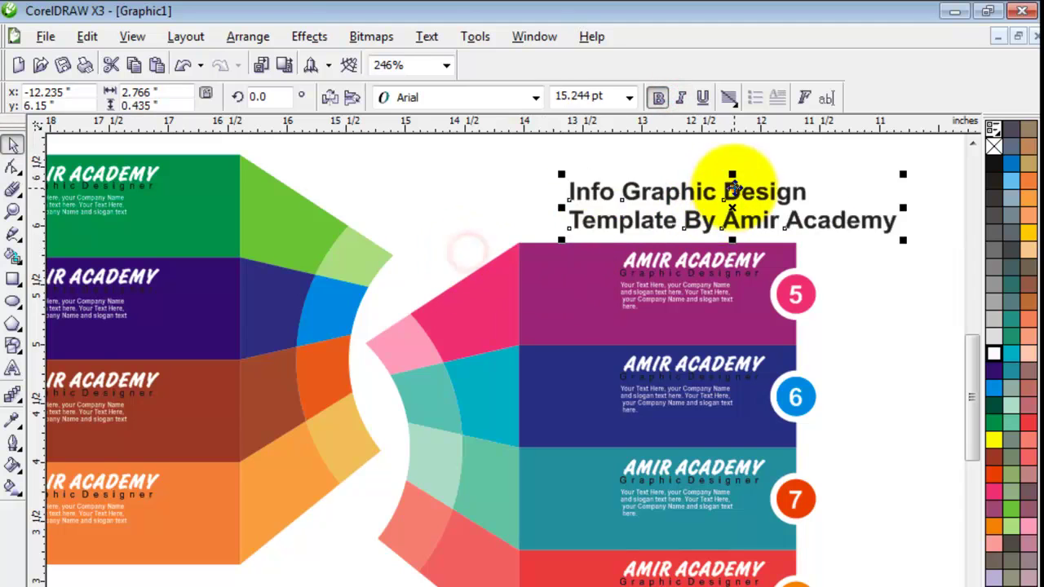
drag(729, 178, 613, 175)
click(785, 158)
click(855, 283)
scroll(953, 505, down, 1)
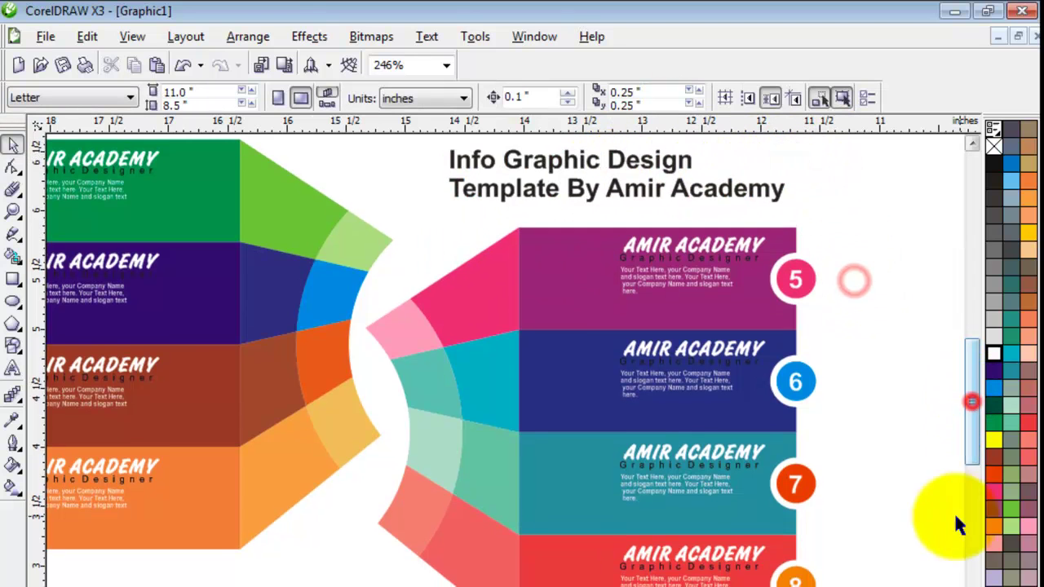
key(F3)
click(12, 211)
click(151, 229)
click(13, 142)
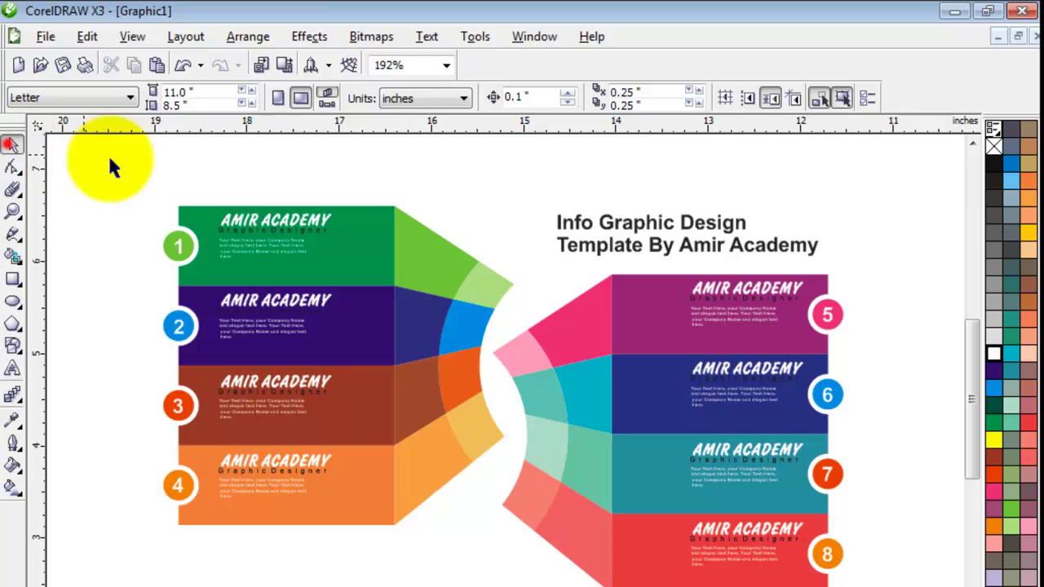
click(362, 173)
click(696, 232)
click(838, 190)
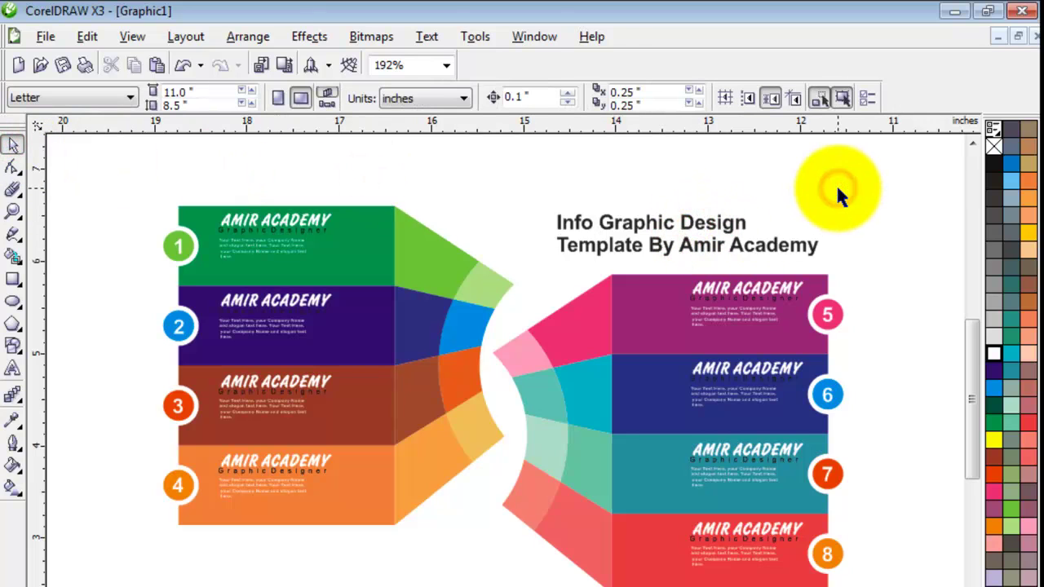
scroll(887, 176, up, 1)
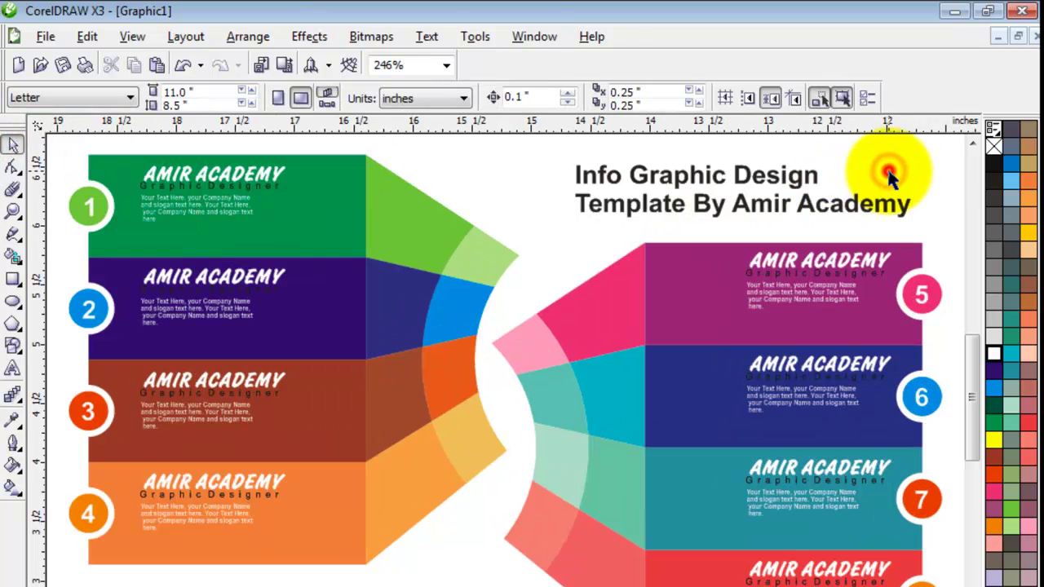